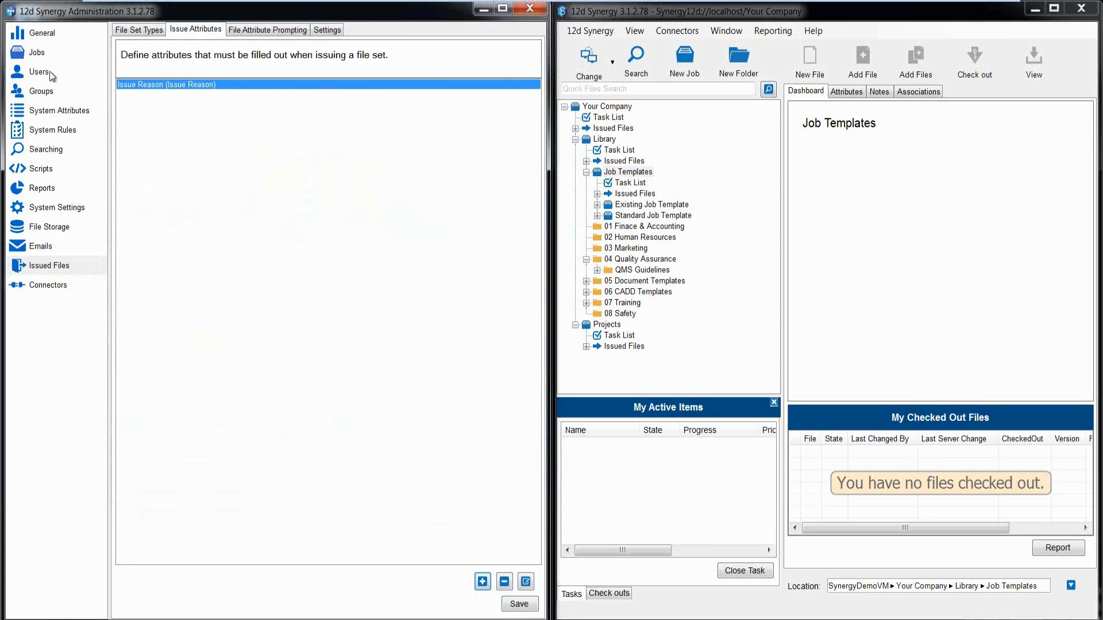
Step: Review the system-wide attributes that apply to all jobs
left_click(40, 58)
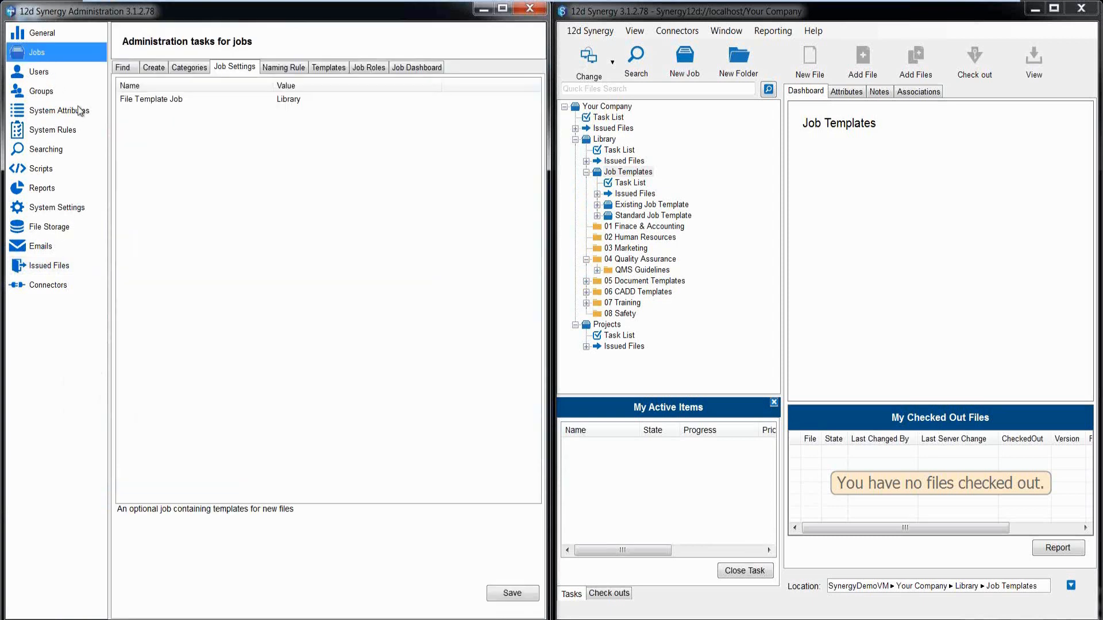
left_click(50, 113)
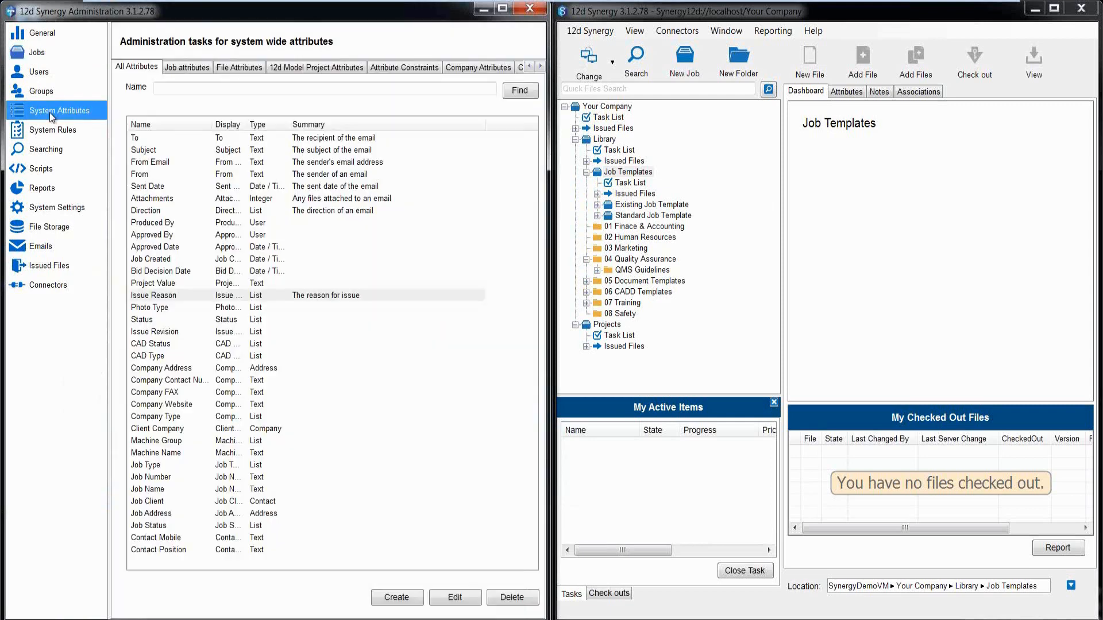
left_click(190, 68)
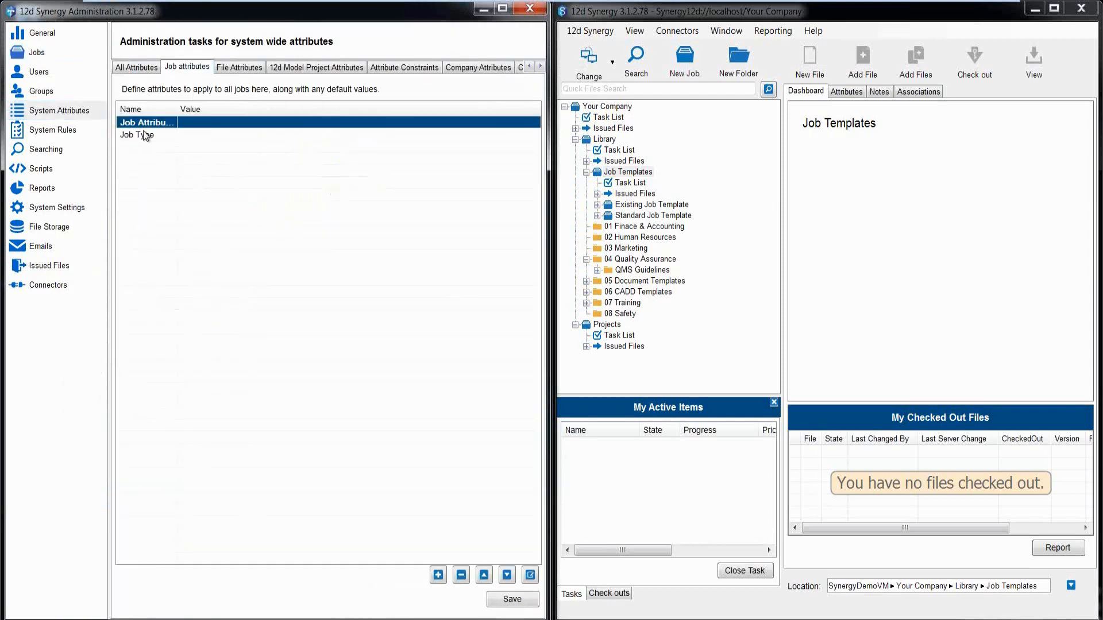
Step: Add a new job template in the jobs administration and name it Standard Job
left_click(34, 52)
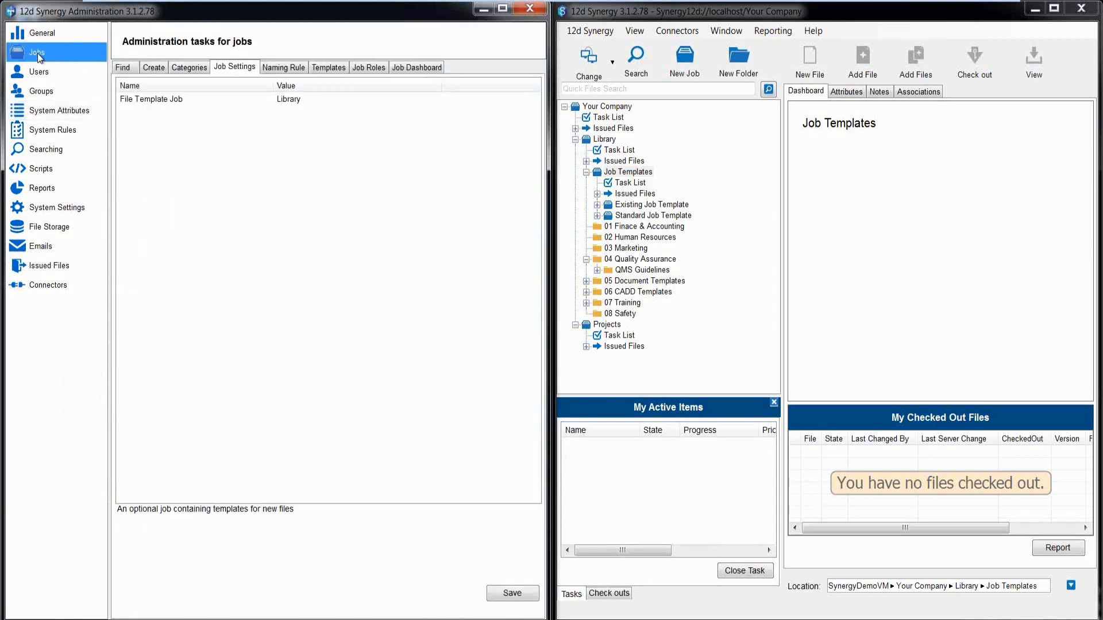
left_click(328, 68)
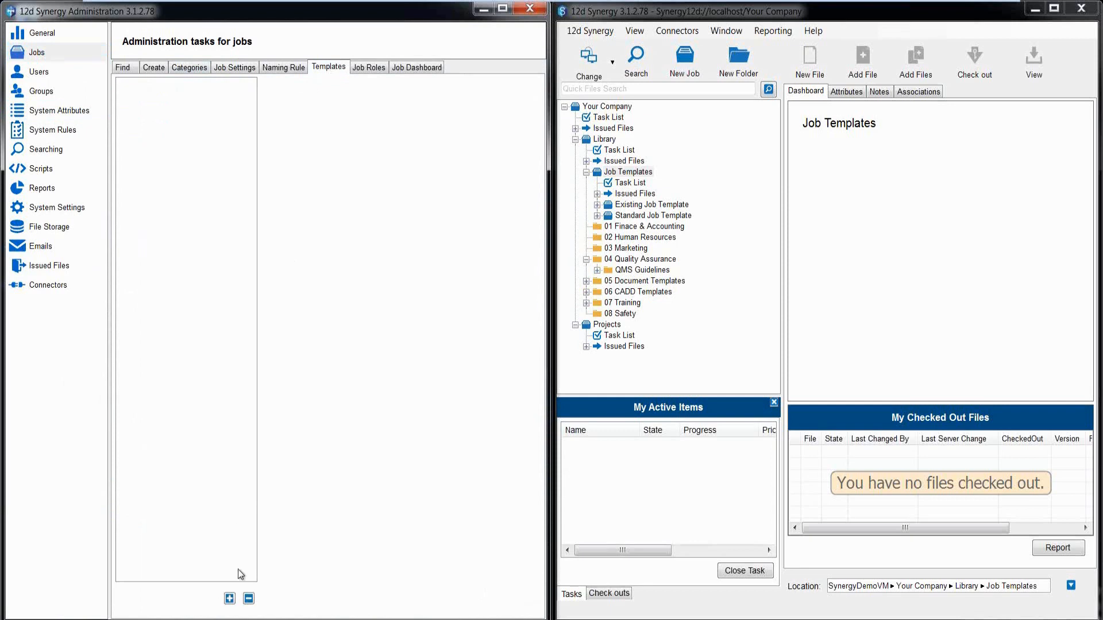
left_click(229, 599)
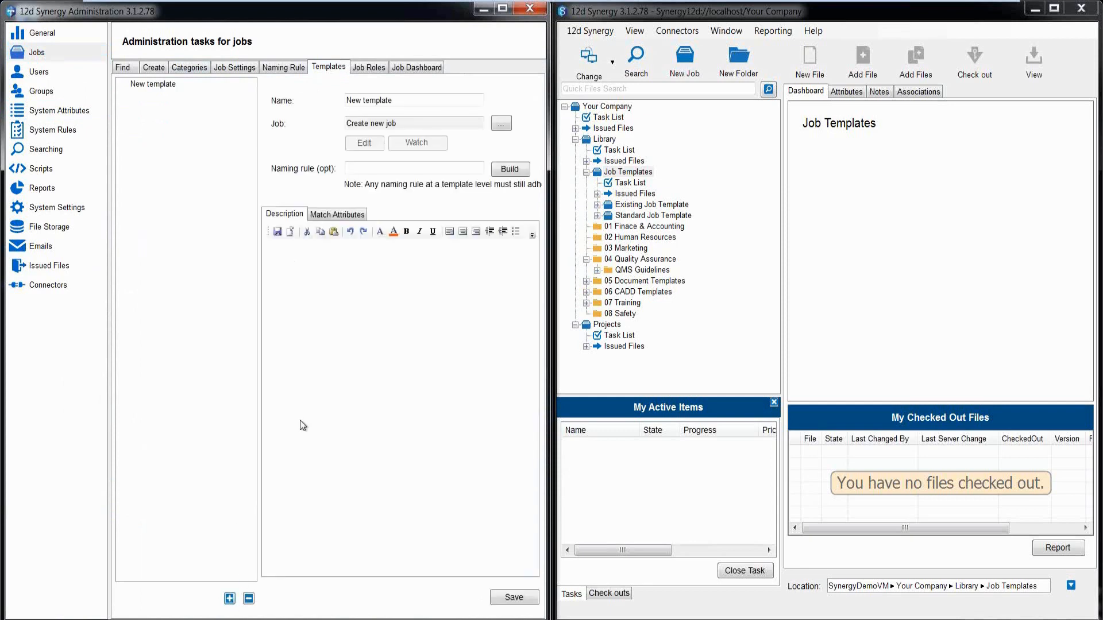
left_click_drag(398, 101, 324, 114)
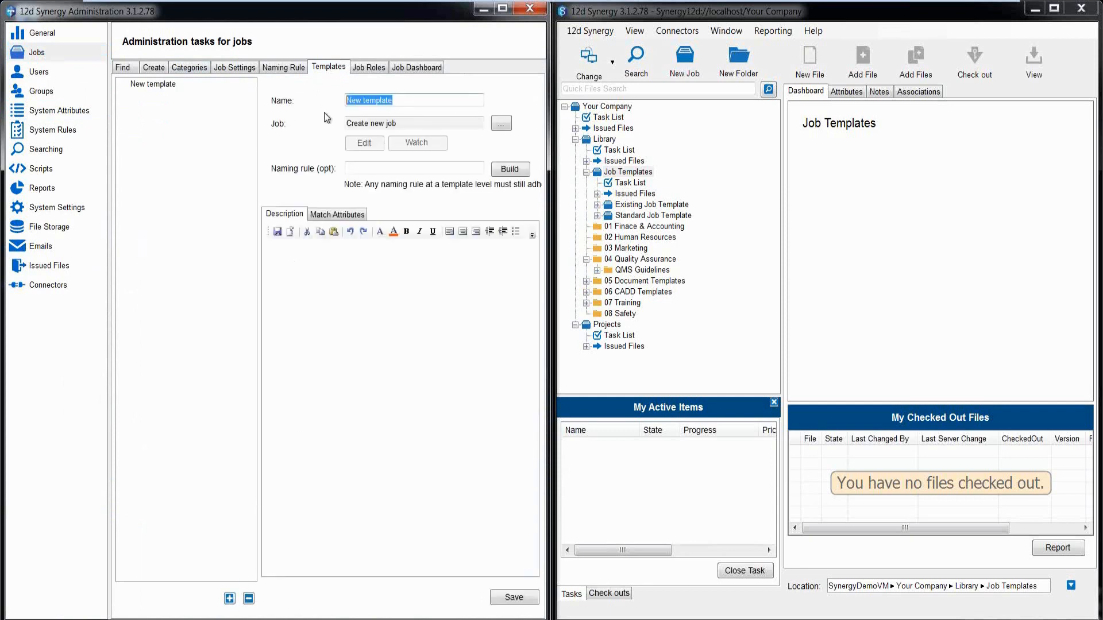
type("Standard Job")
Step: Base the Standard Job template on the existing job Standard Job Template
left_click(499, 124)
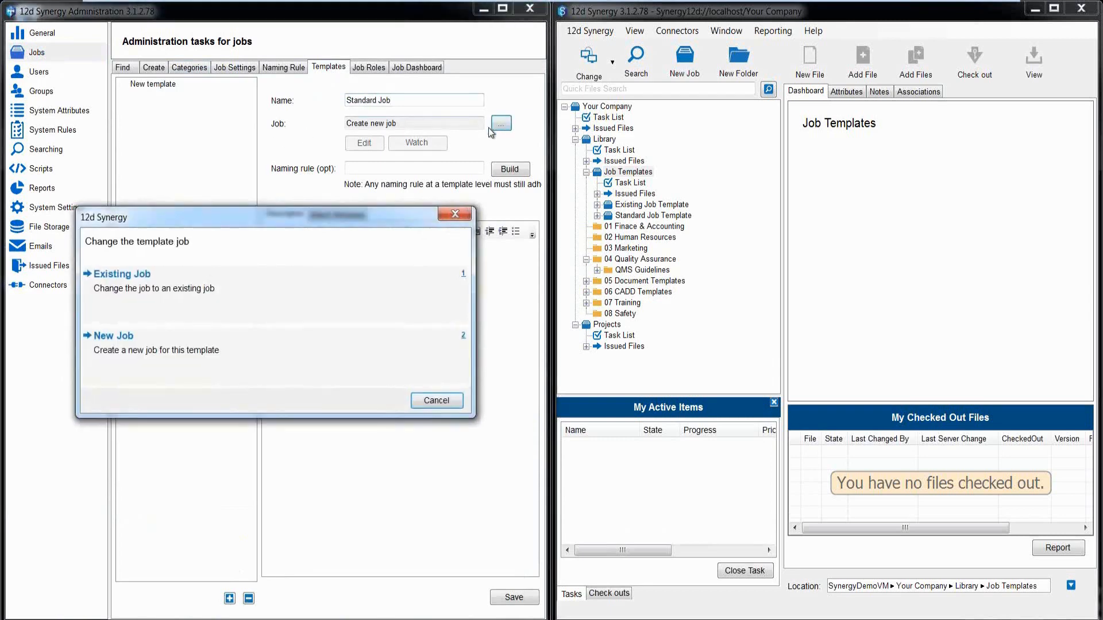
left_click(115, 285)
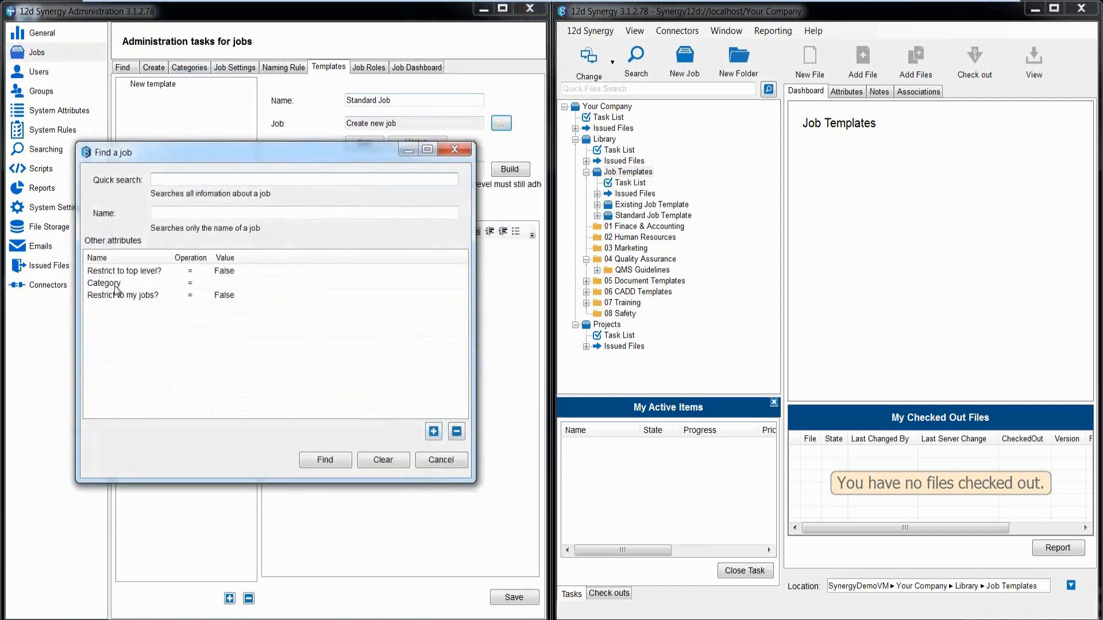
left_click(316, 460)
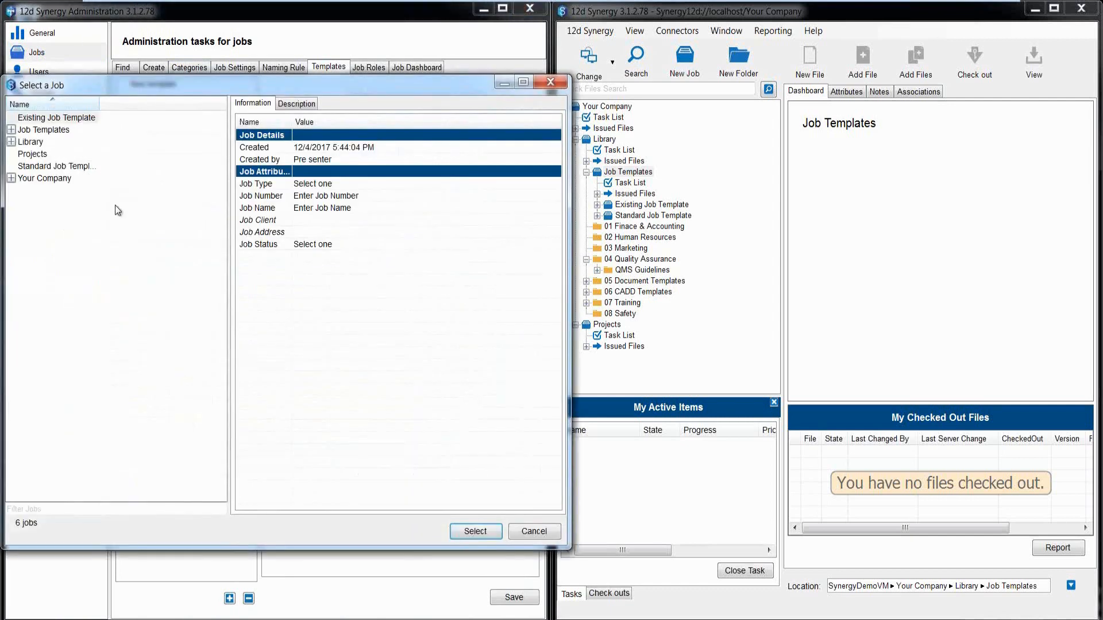
left_click(61, 167)
left_click(472, 531)
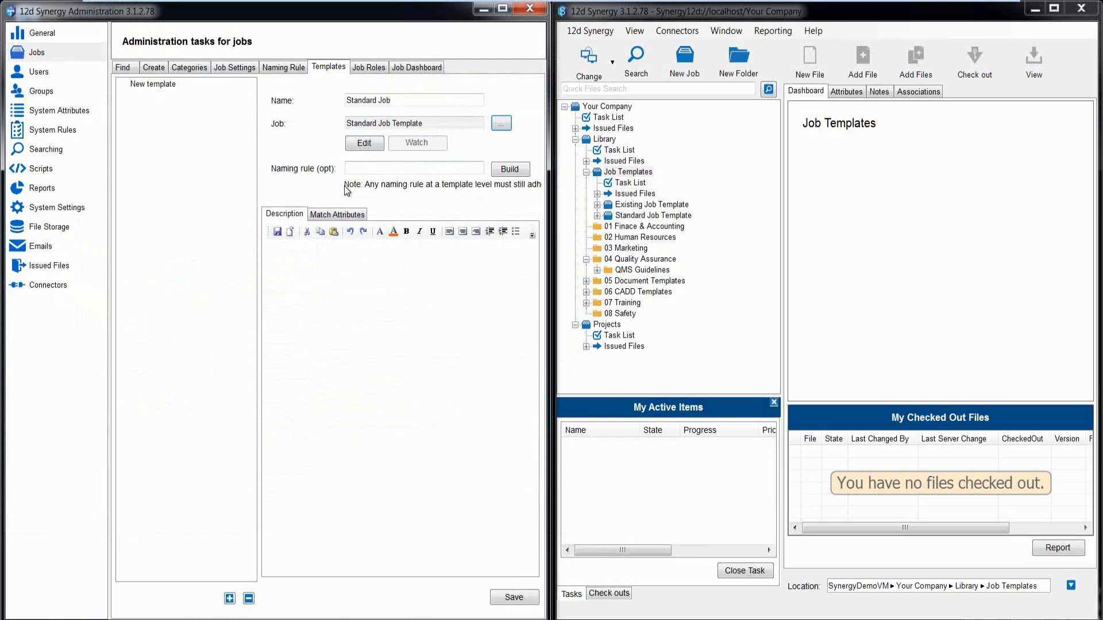
Step: Start a naming rule for the template with a job variable part using the parent job attribute Job Number
left_click(511, 172)
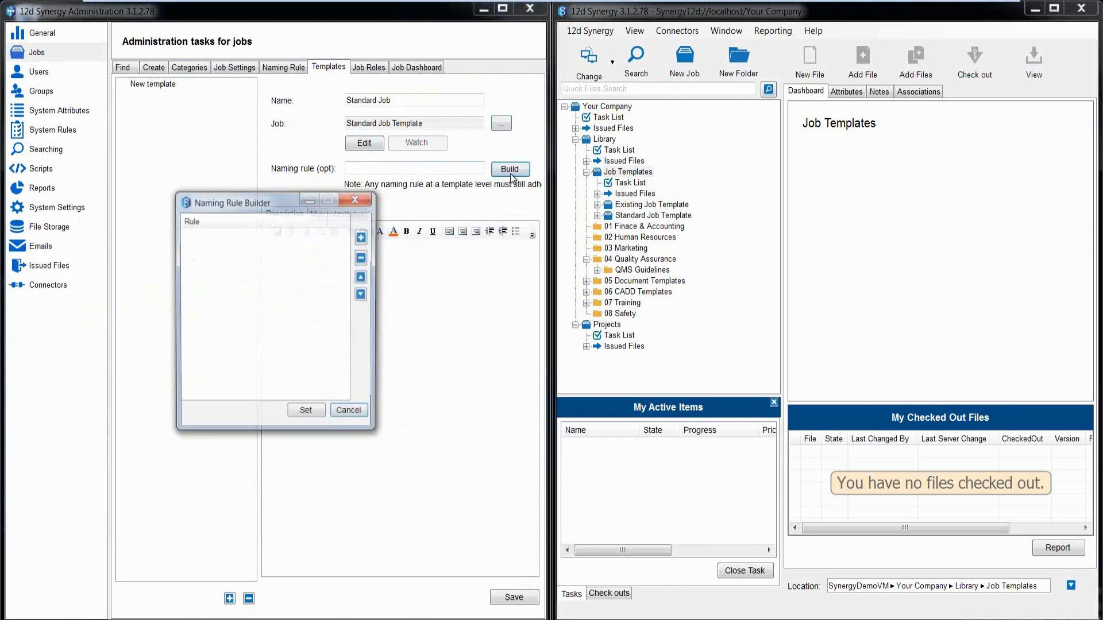
left_click(360, 238)
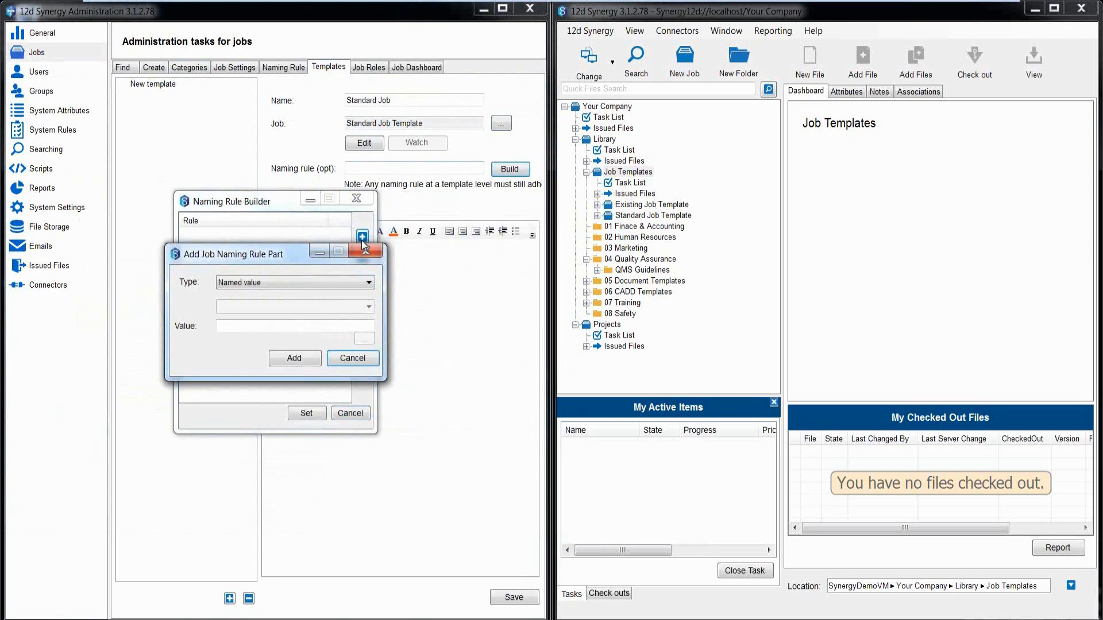
left_click(339, 284)
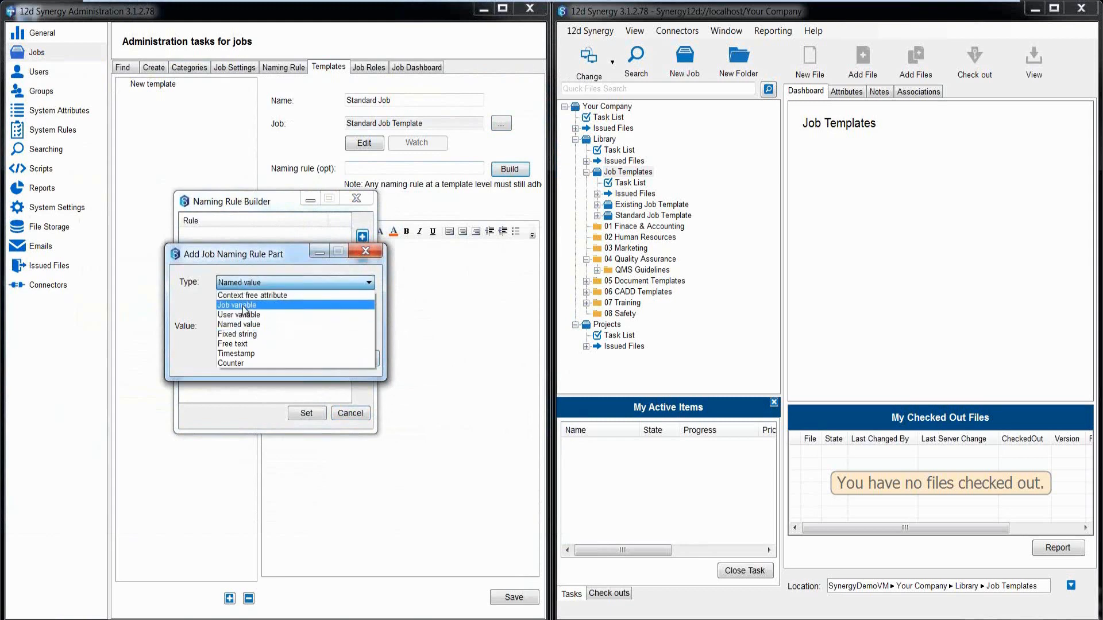
left_click(244, 309)
left_click(243, 306)
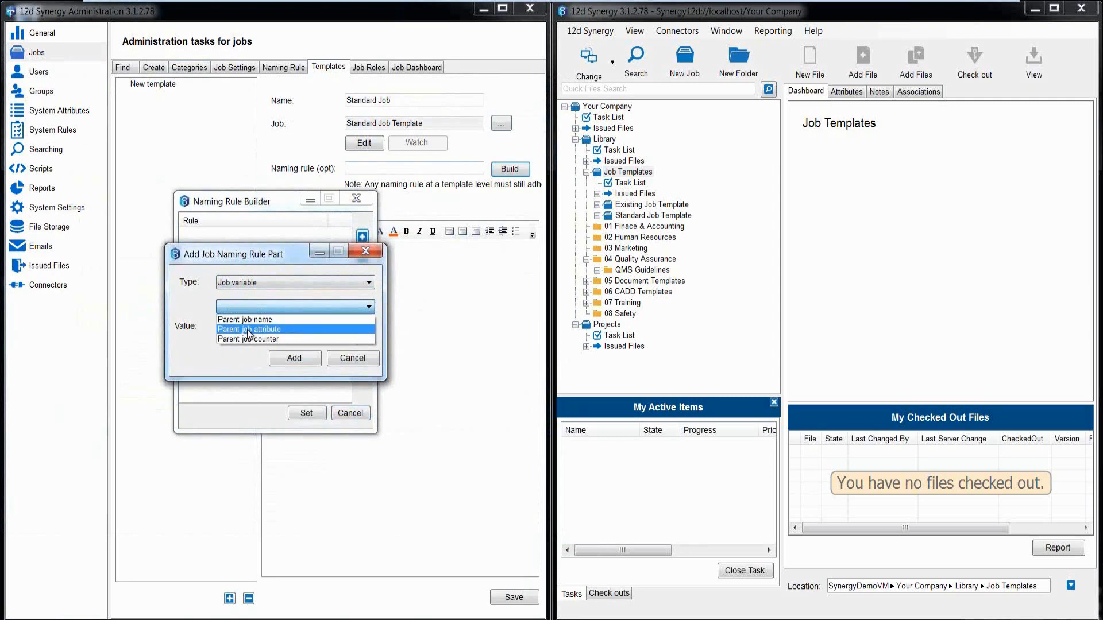
left_click(247, 329)
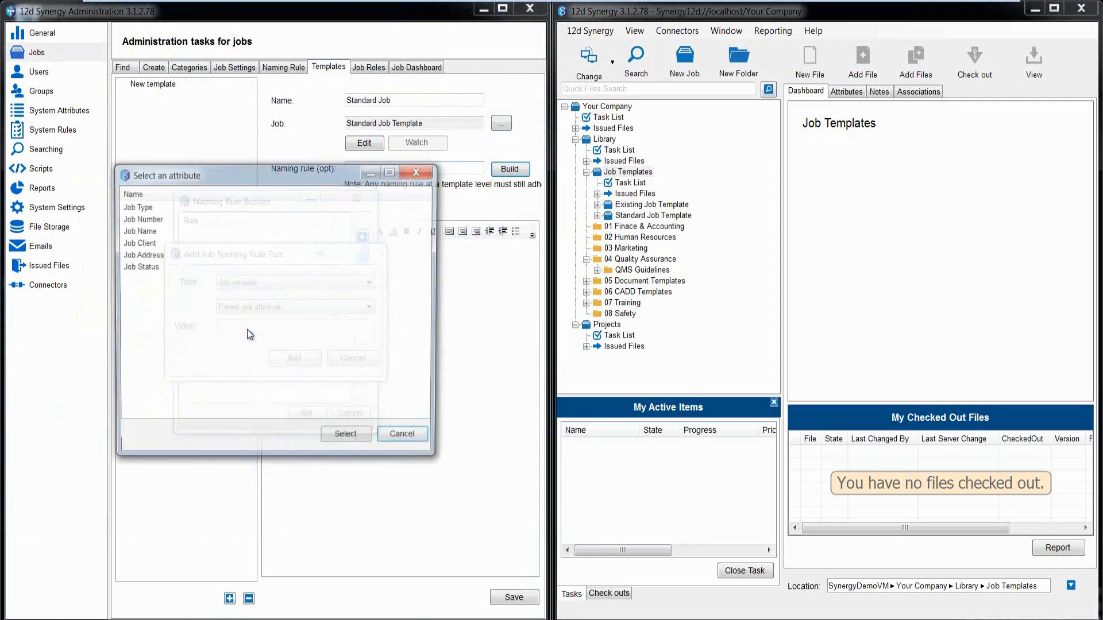
left_click(140, 218)
left_click(347, 439)
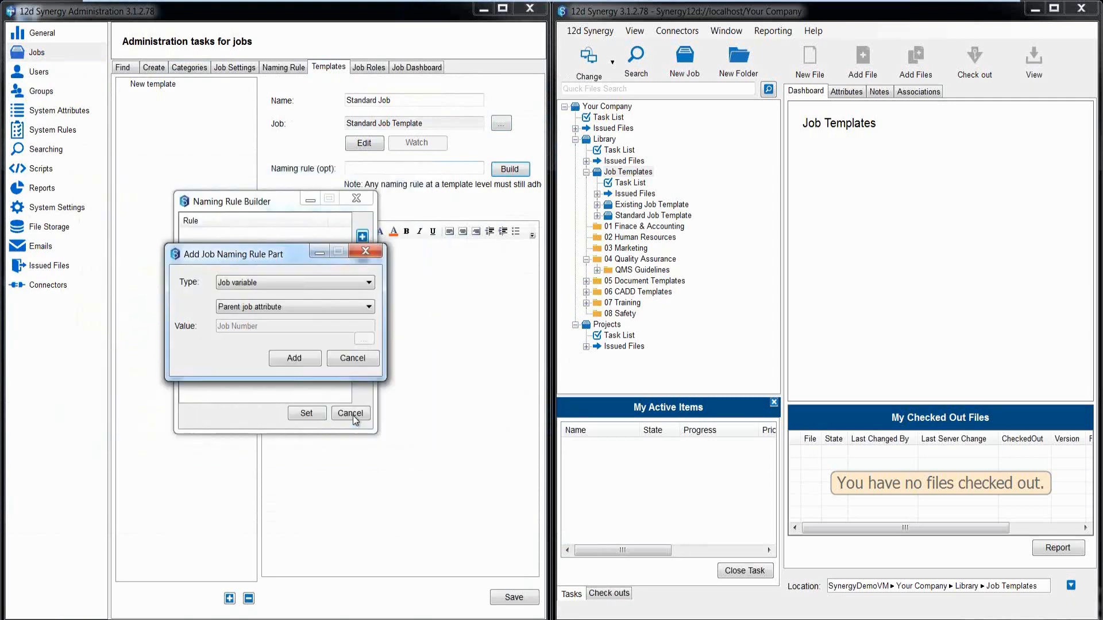
left_click(291, 362)
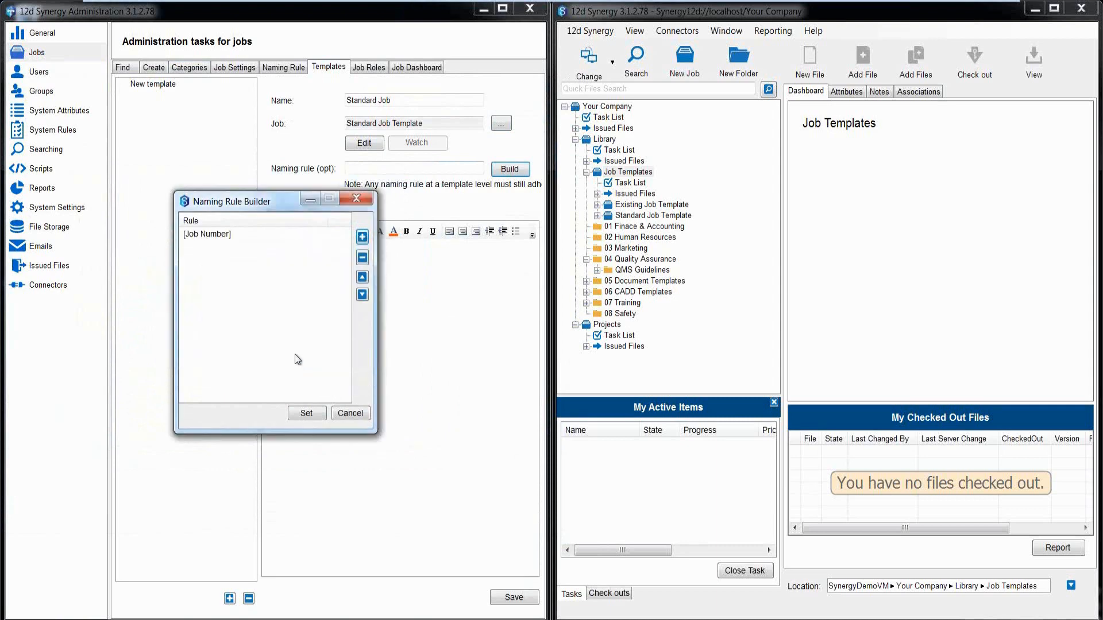
Step: Add a second job variable part to the naming rule, using the parent job attribute Job Name
left_click(363, 236)
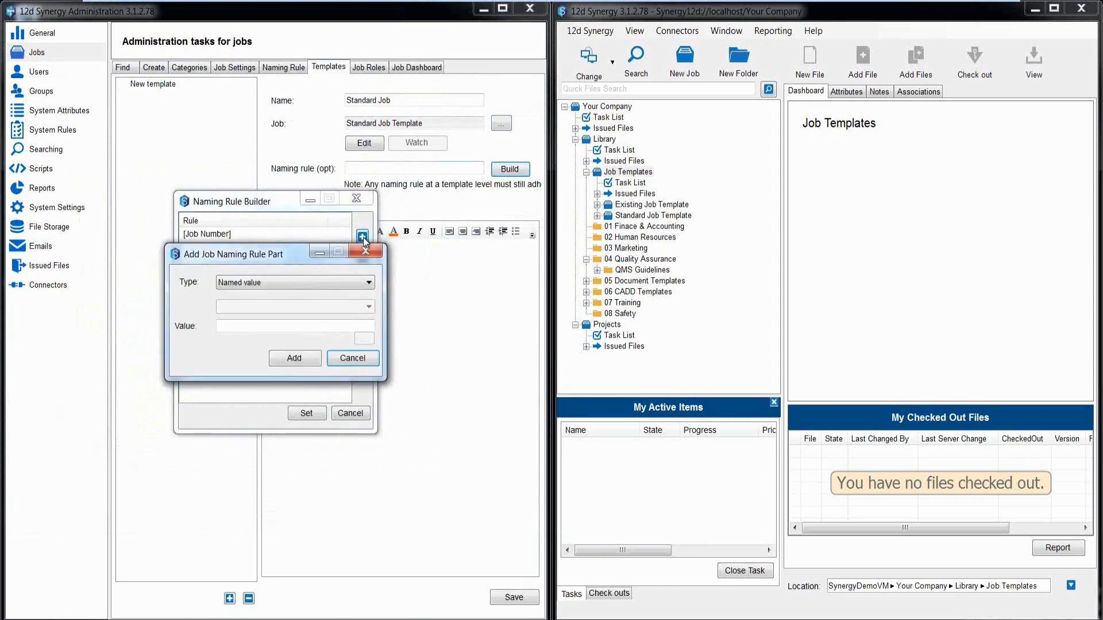
left_click(363, 283)
left_click(263, 305)
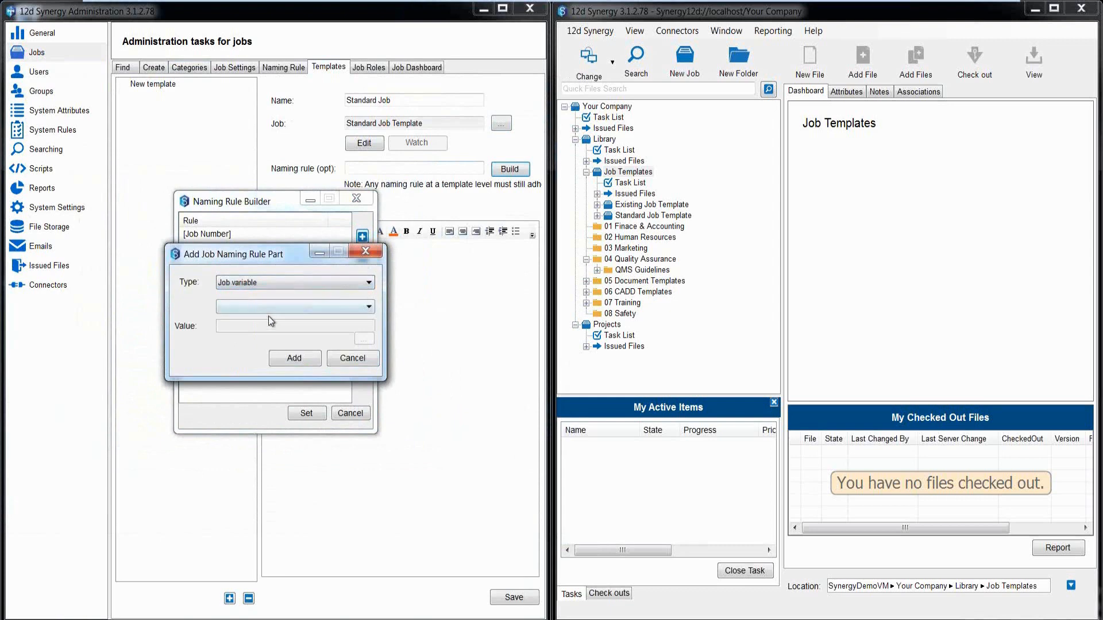
left_click(270, 308)
left_click(260, 324)
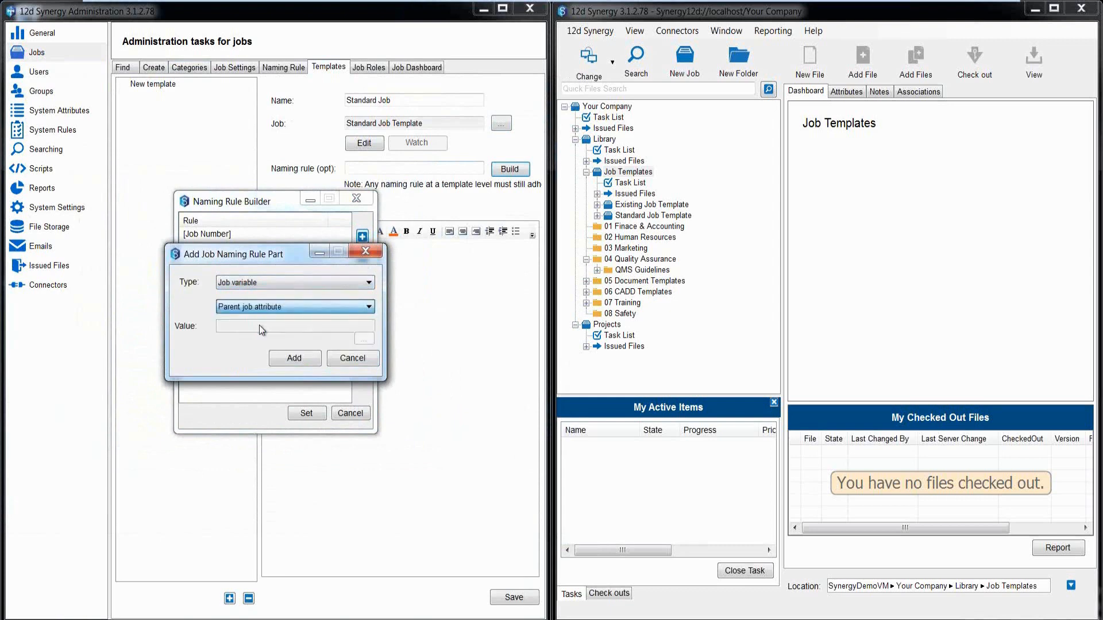
left_click(148, 232)
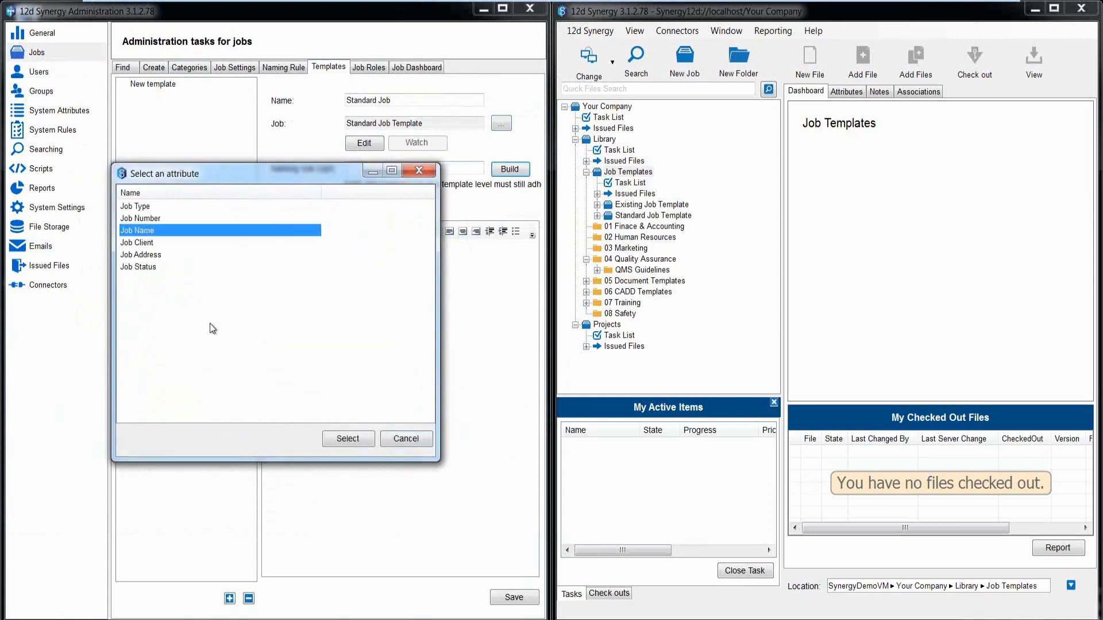
left_click(347, 439)
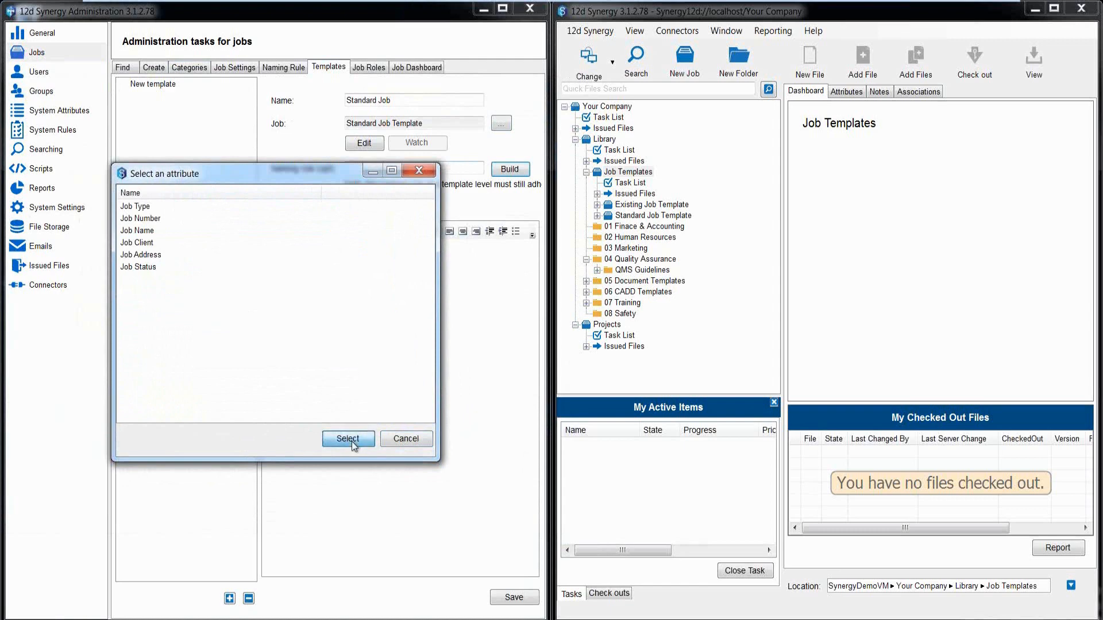
left_click(288, 362)
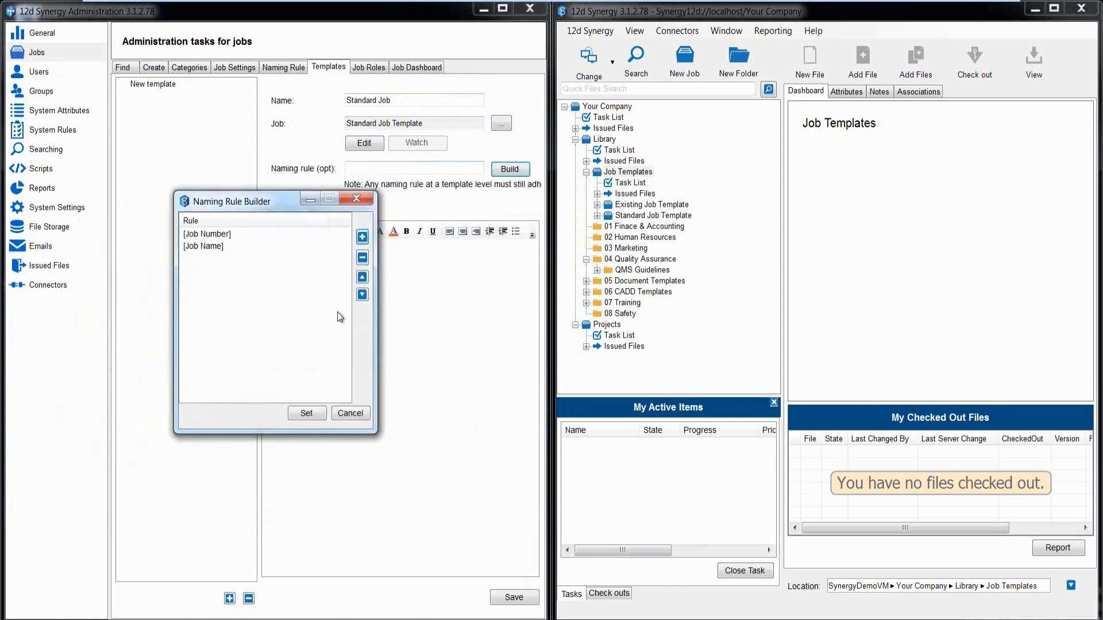
Step: Apply the built naming rule and separate its parts with a spaced hyphen: [Job Number] - [Job Name]
left_click(308, 414)
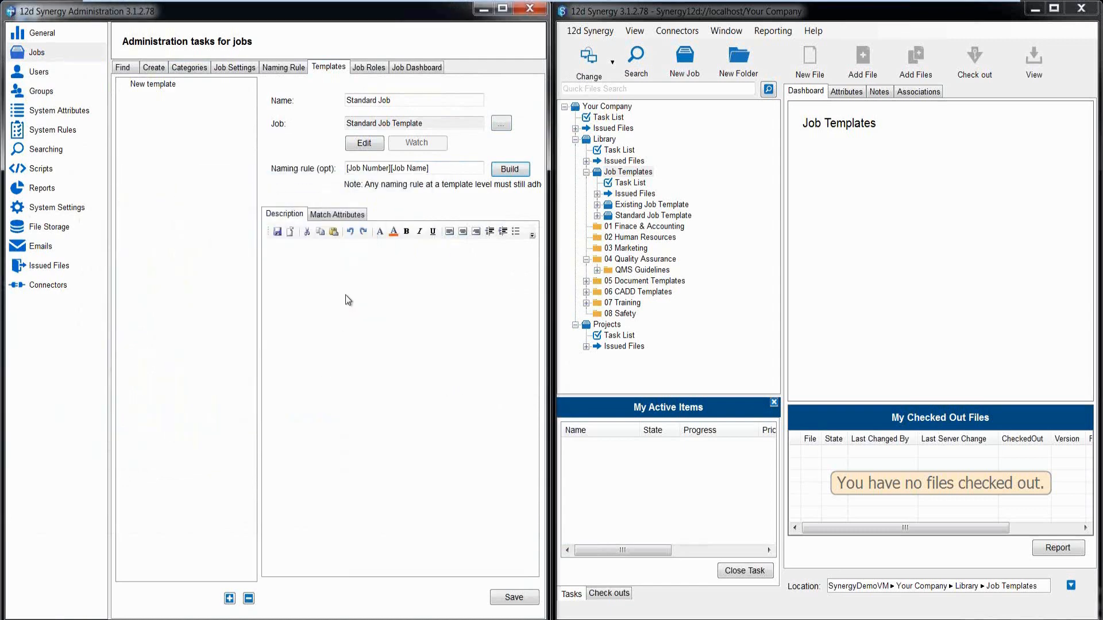
left_click(391, 169)
type("-")
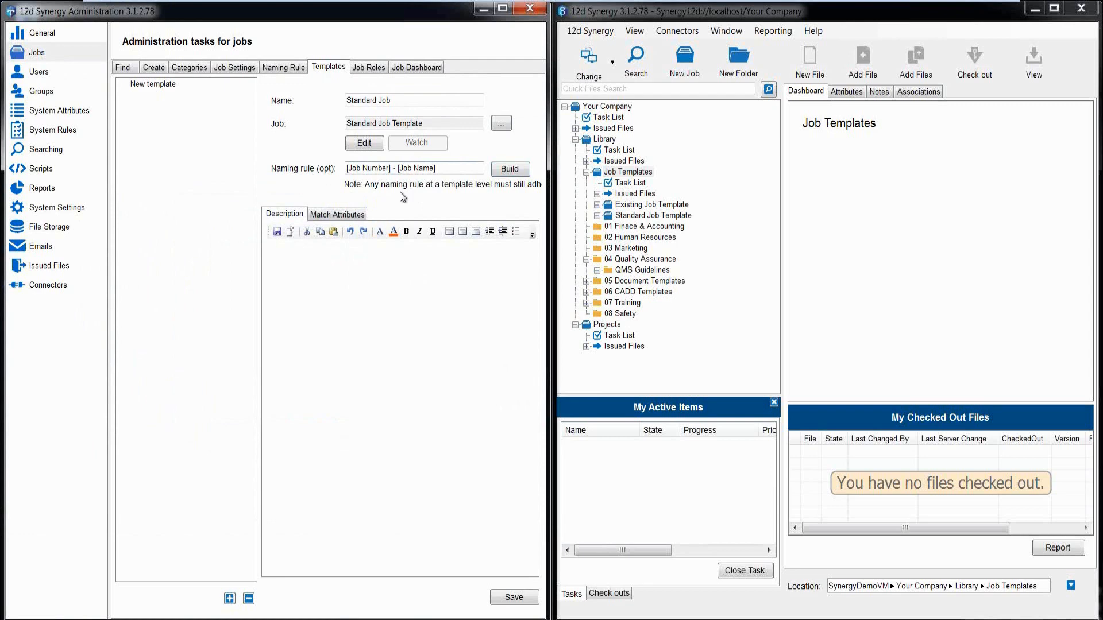
Step: Add Job Type as a match attribute with the value Standard Job and save the job template
left_click(327, 218)
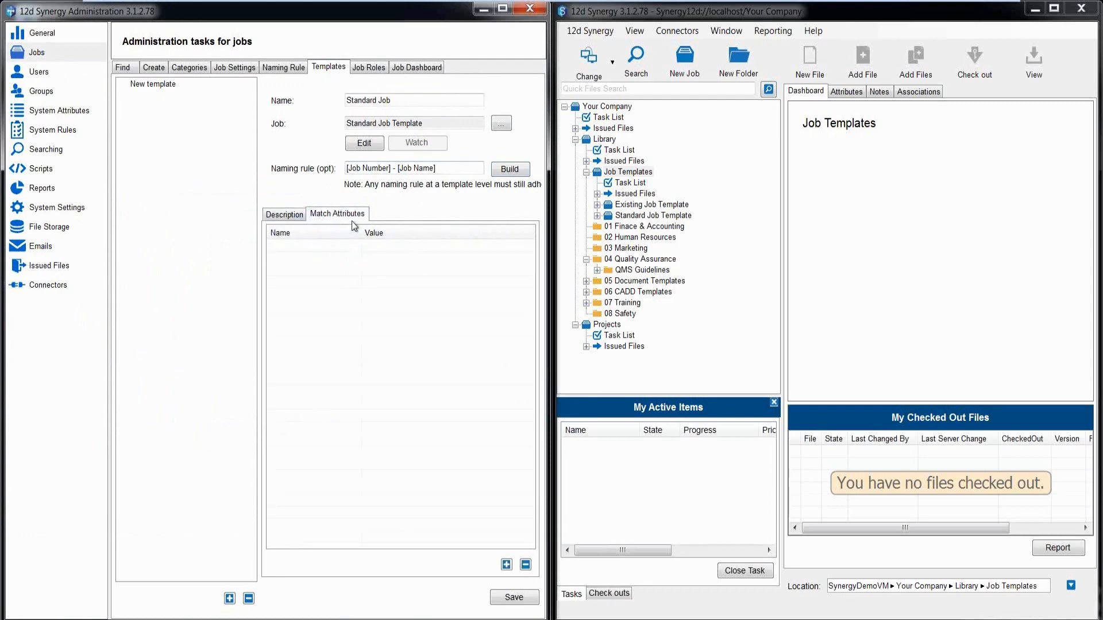
left_click(506, 565)
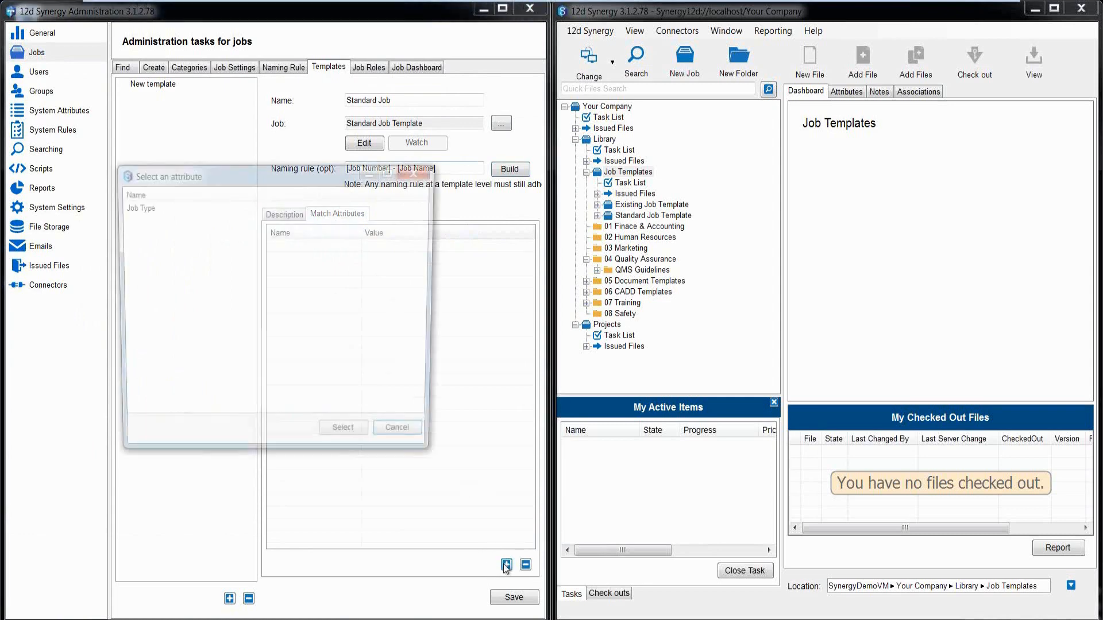
left_click(146, 206)
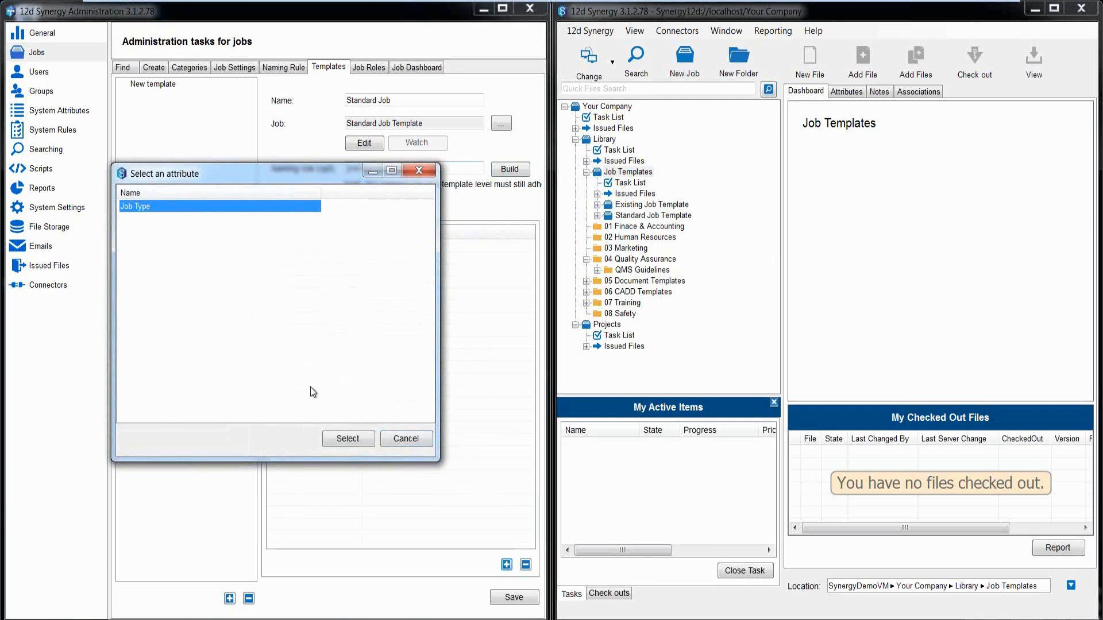
left_click(354, 439)
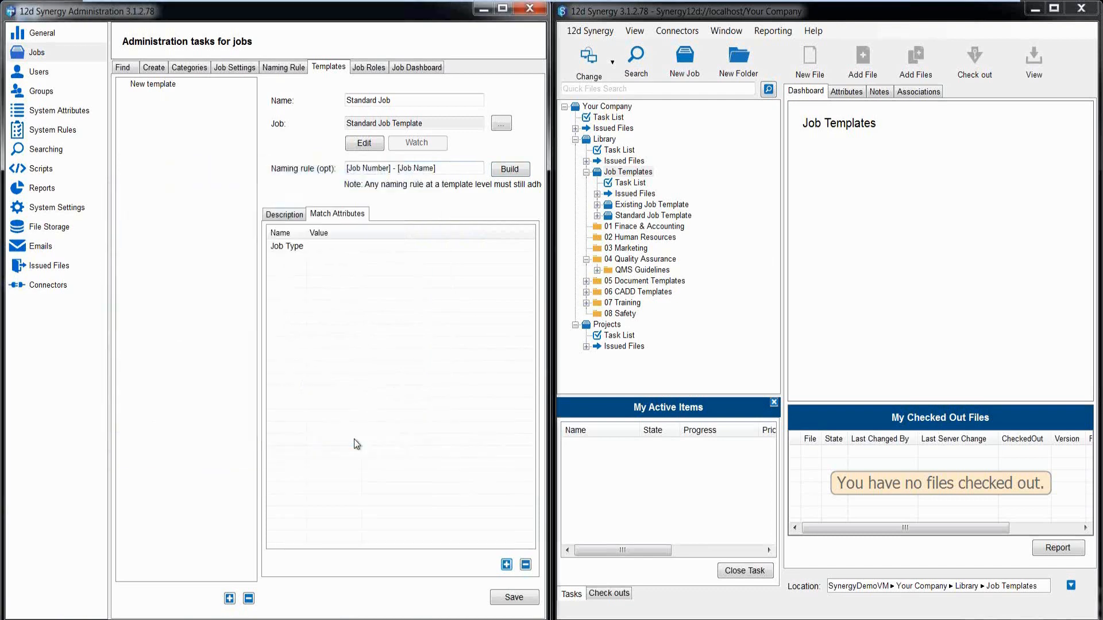
left_click(326, 243)
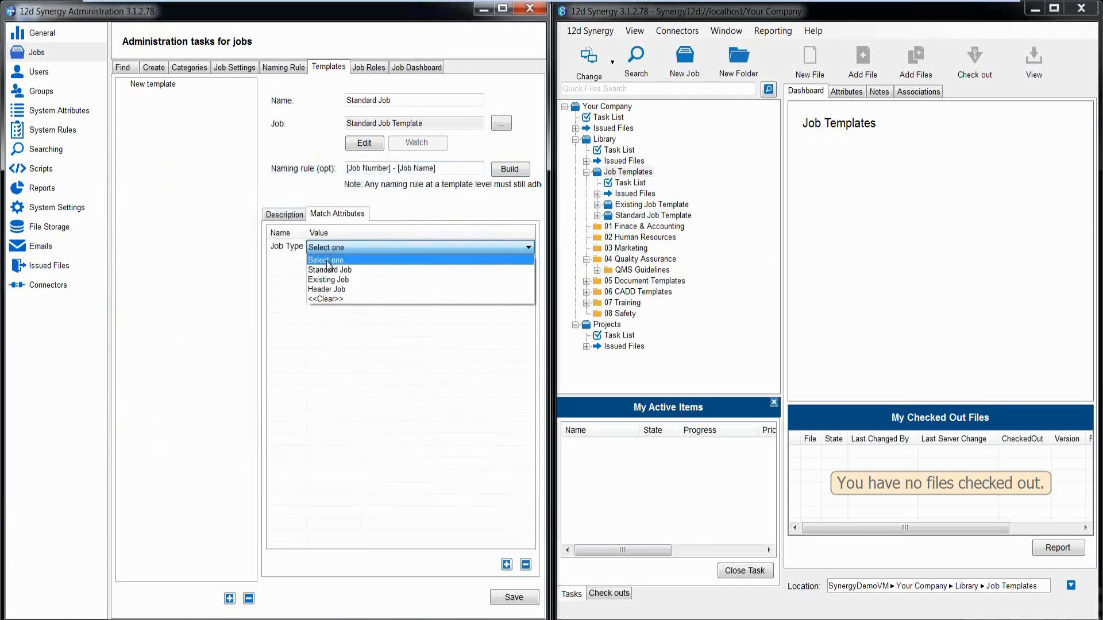
left_click(328, 270)
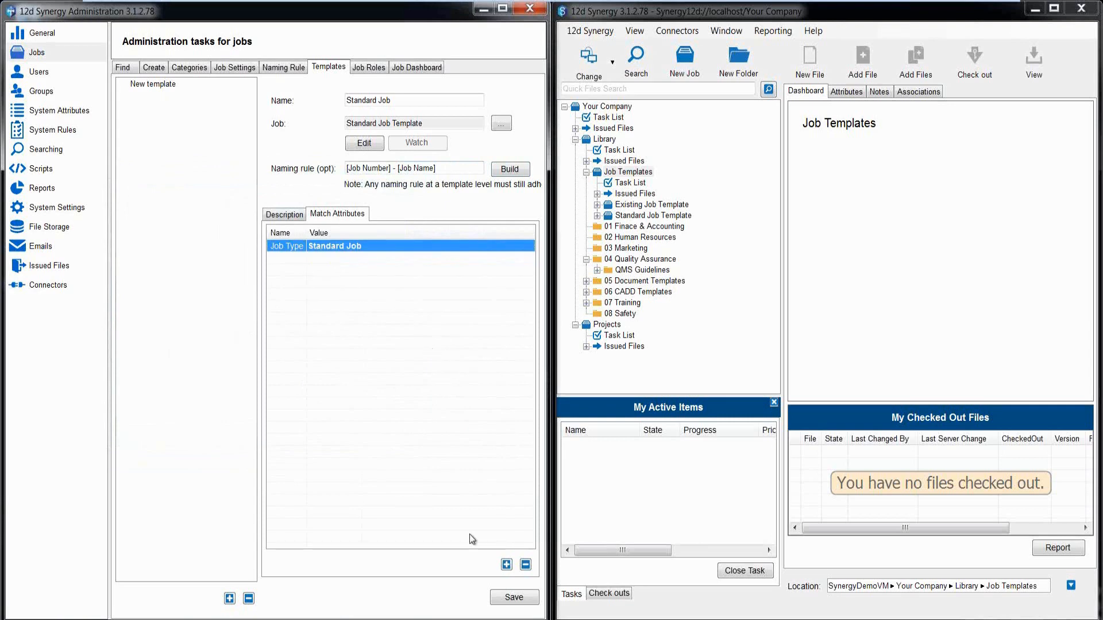
left_click(507, 597)
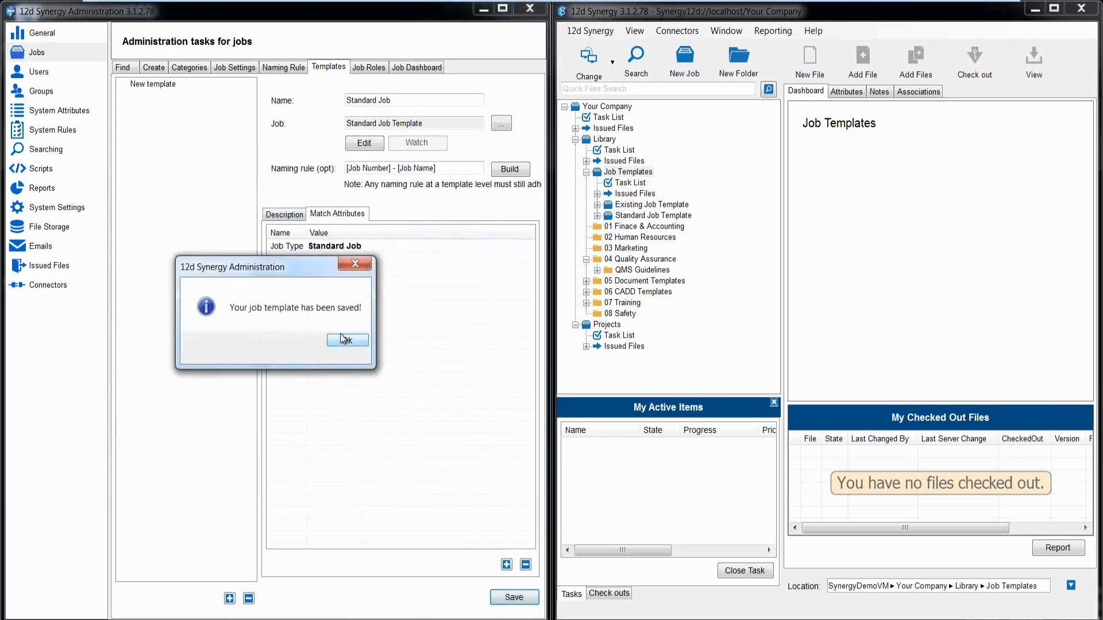
left_click(344, 340)
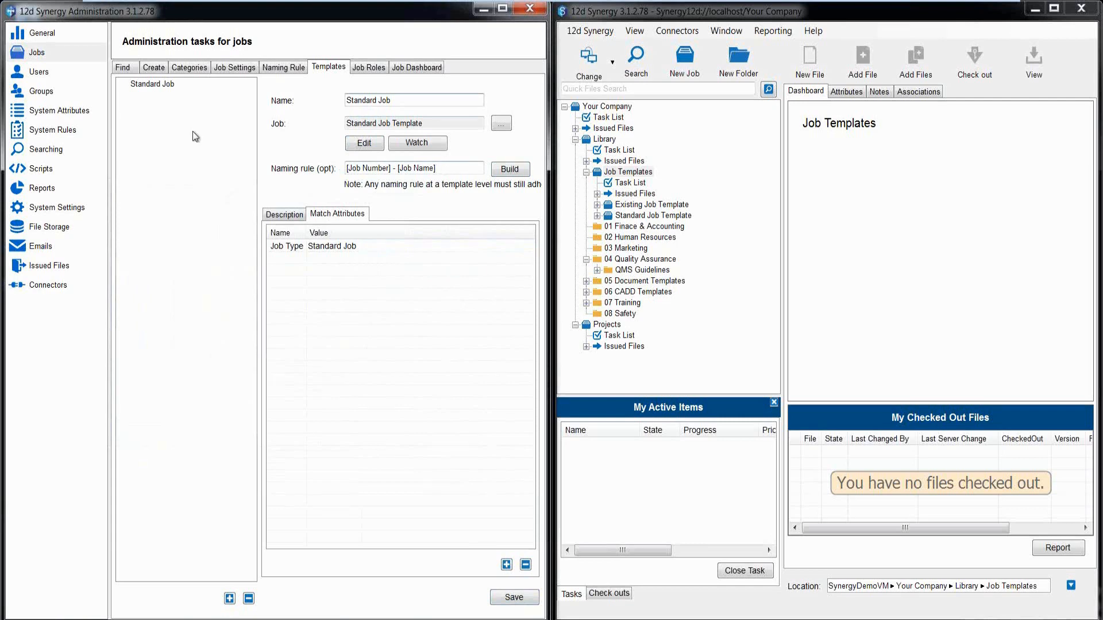
Step: Add a job template named Existing Job and link it to the job Existing Job Template
left_click(230, 598)
left_click_drag(393, 100, 337, 105)
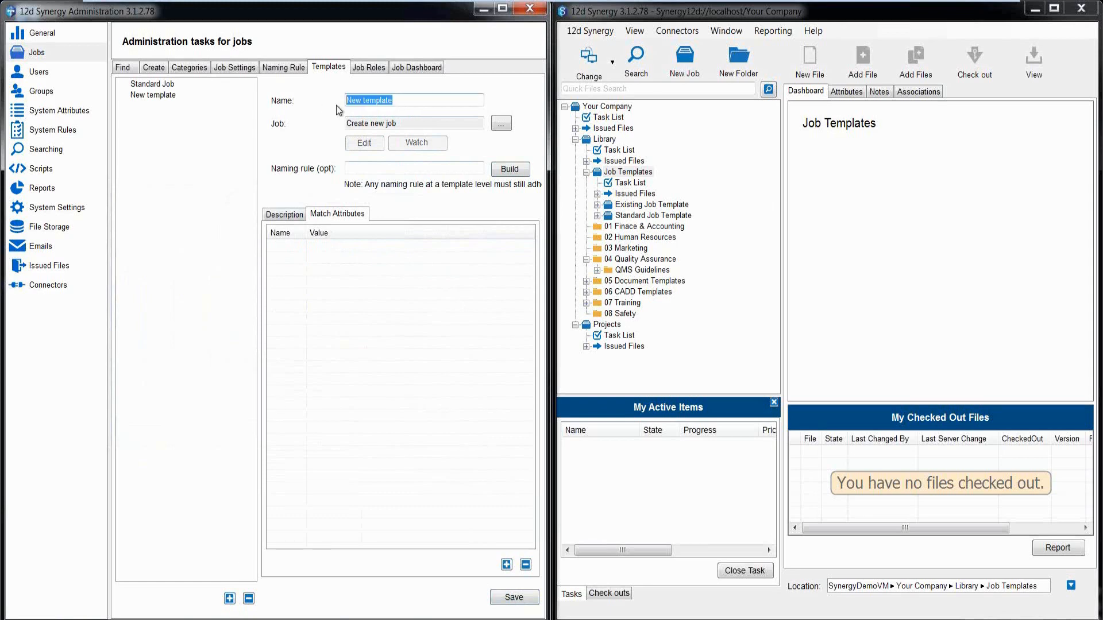
type("Existing Job")
left_click(495, 125)
left_click(165, 292)
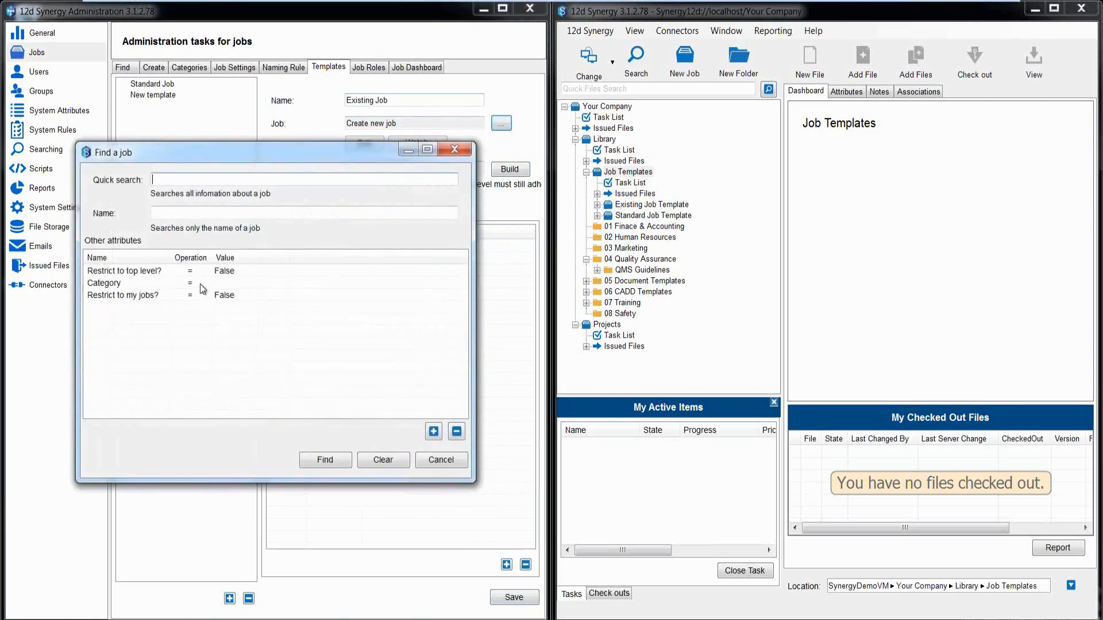
left_click(321, 458)
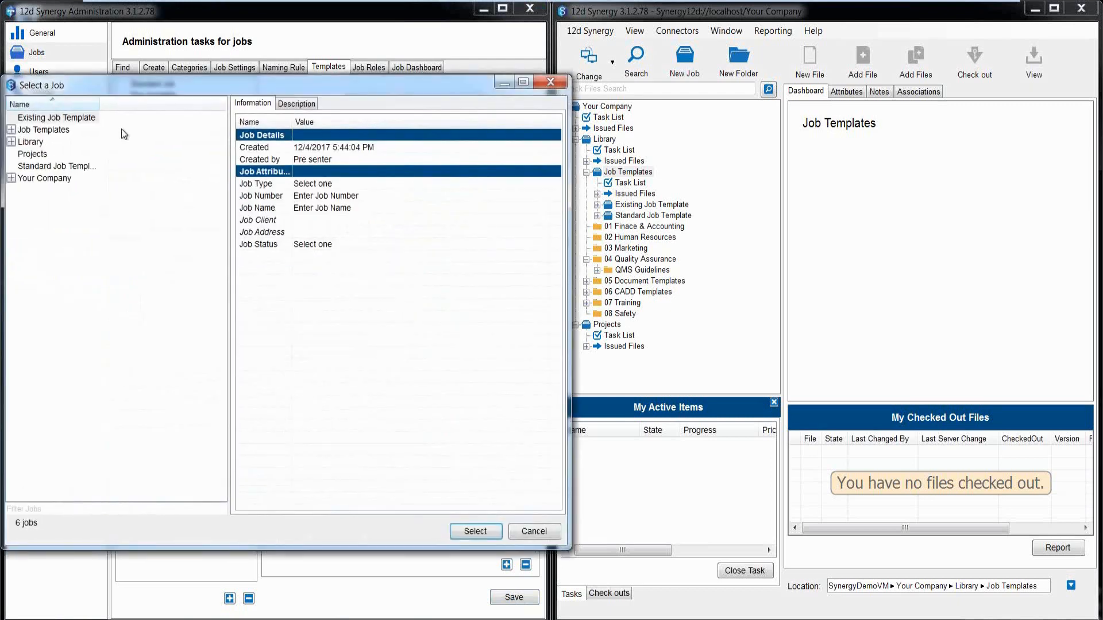
left_click(87, 119)
left_click(465, 529)
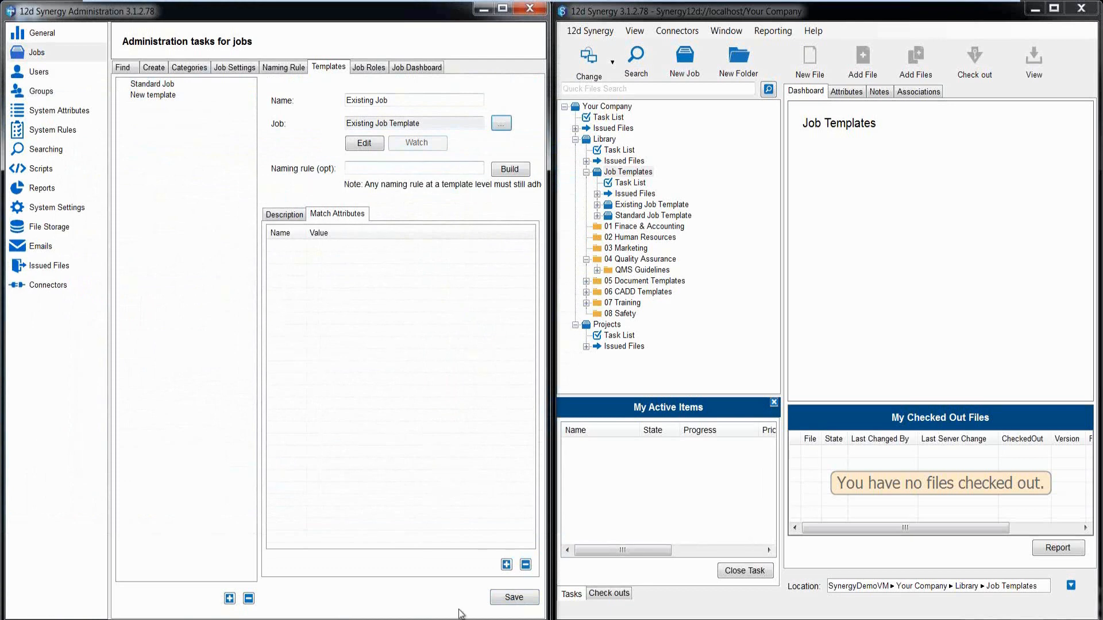
Step: Add Job Type as a match attribute with the value Existing Job and save the new job template
left_click(506, 565)
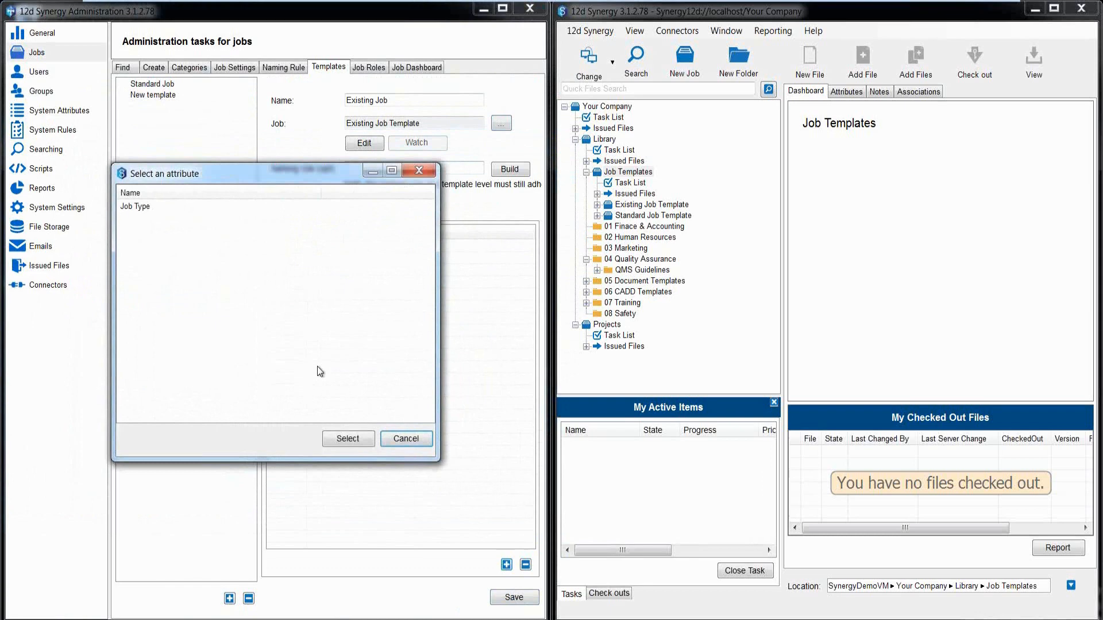
left_click(146, 207)
left_click(335, 438)
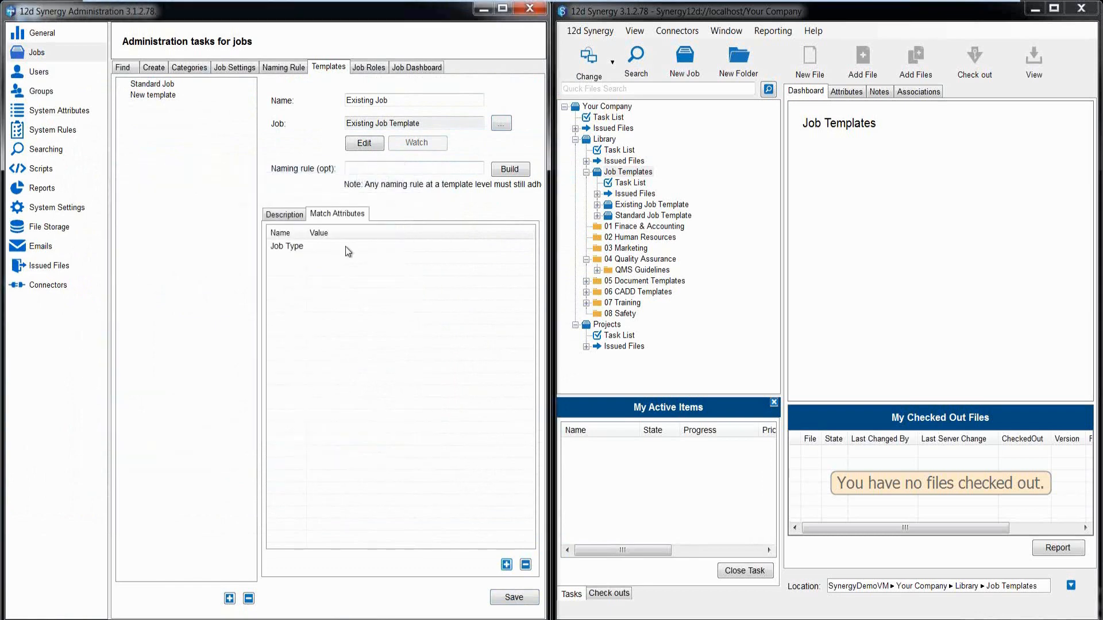
left_click(346, 246)
left_click(338, 272)
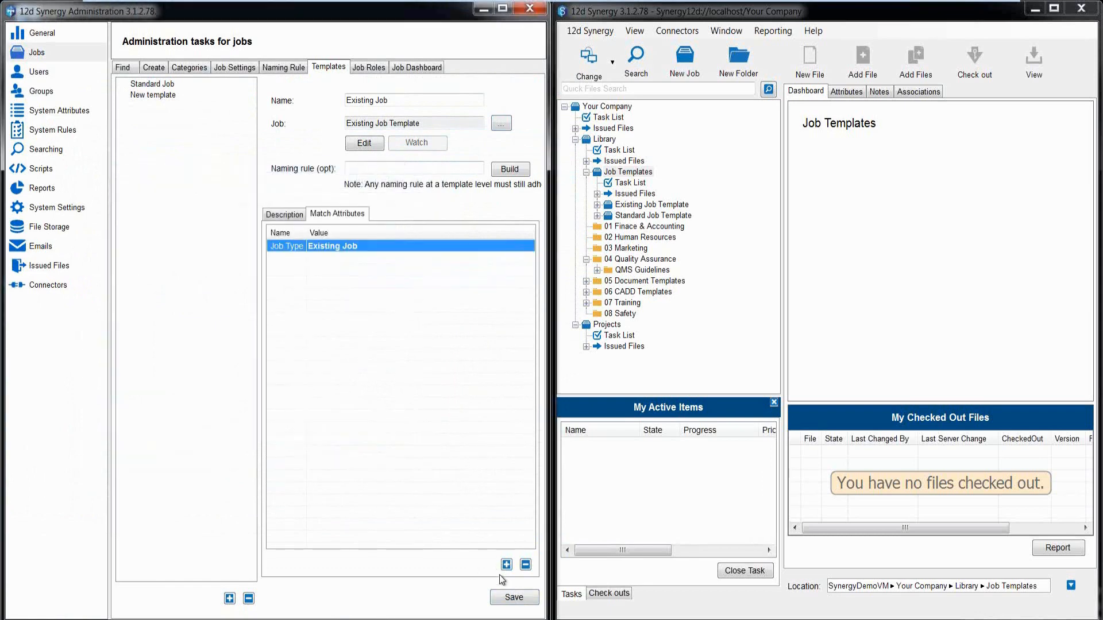
left_click(507, 597)
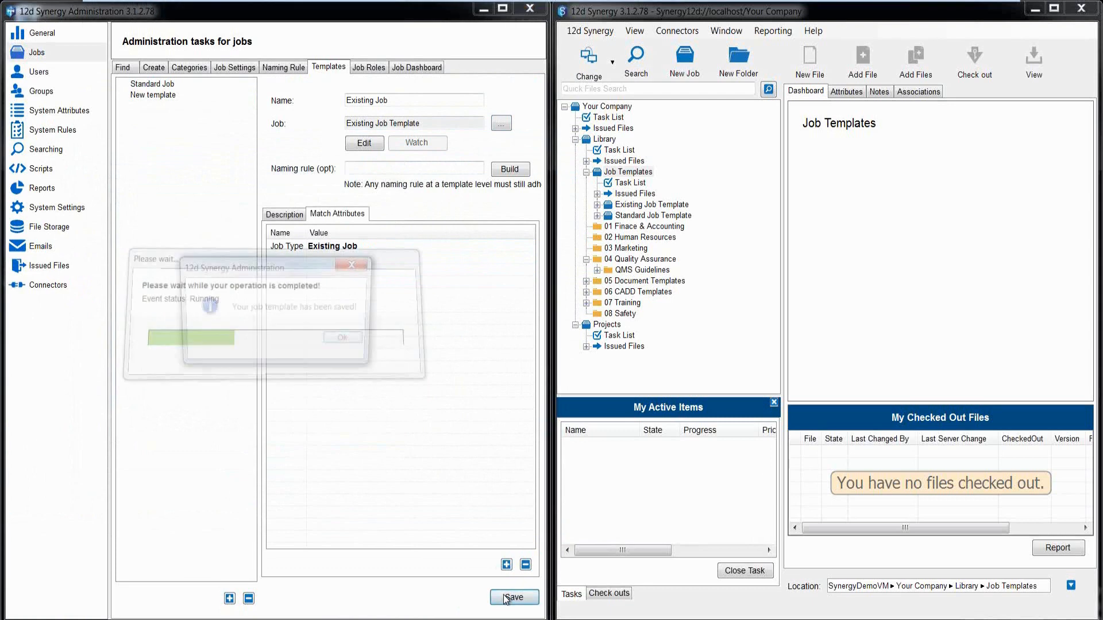
left_click(347, 340)
Step: Copy the naming rule [Job Number] - [Job Name] from the Standard Job template to the Existing Job template and save it
left_click(154, 84)
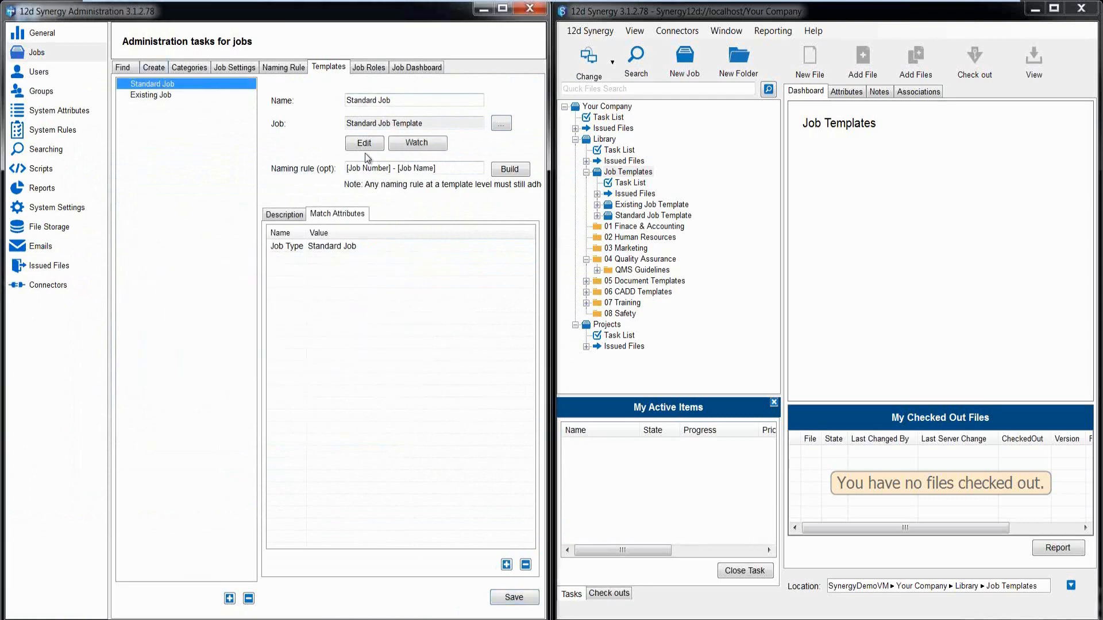
left_click_drag(436, 168, 341, 179)
key("ctrl+c")
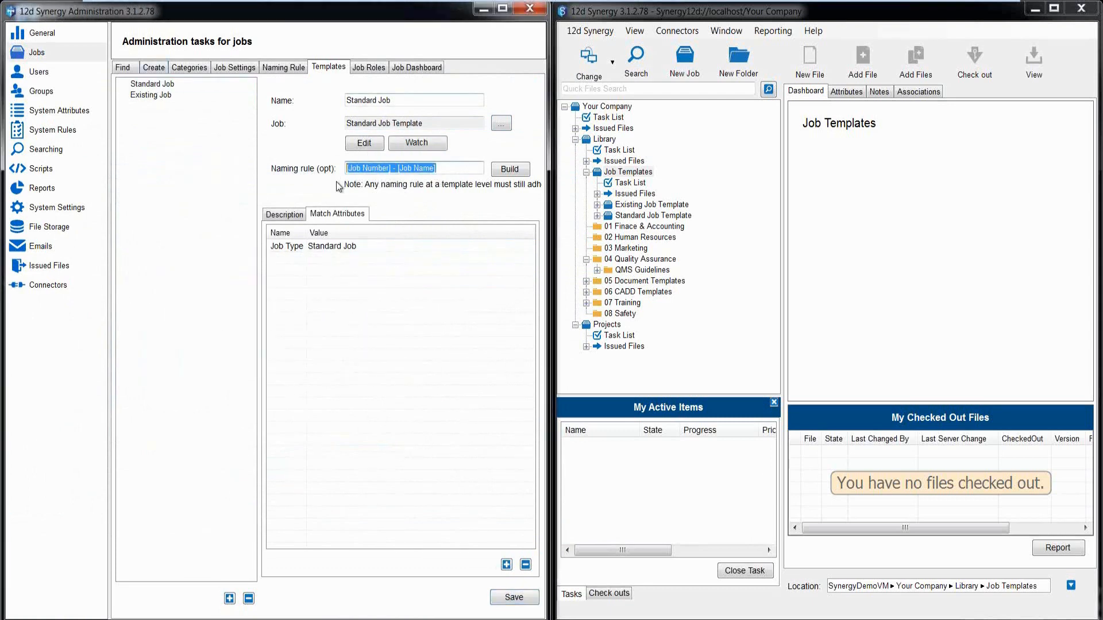
left_click(143, 98)
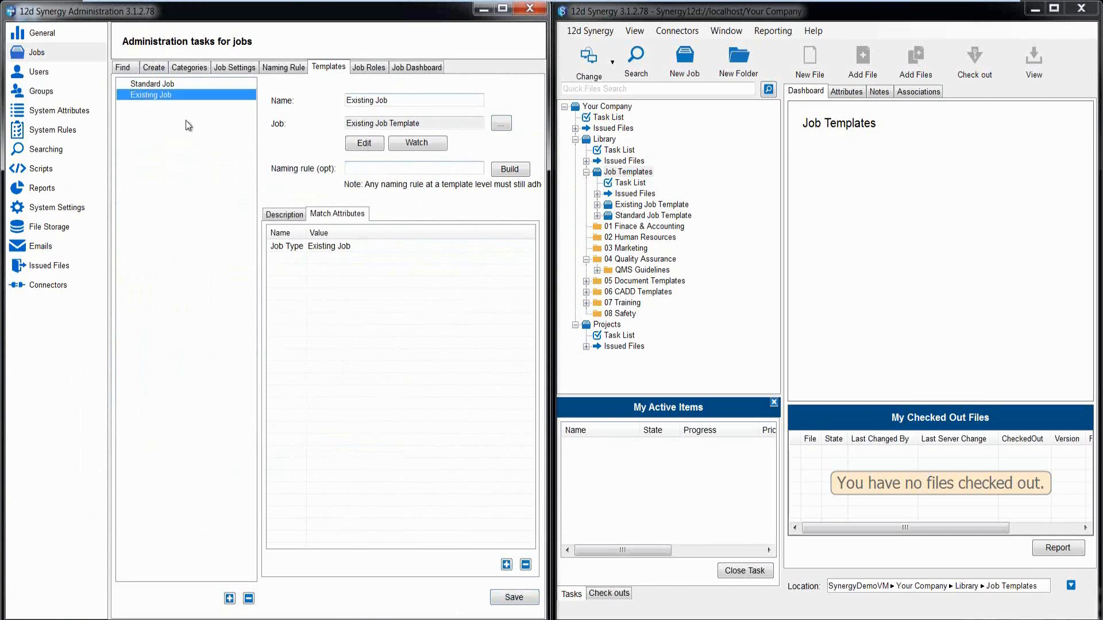
left_click(364, 171)
key("ctrl+v")
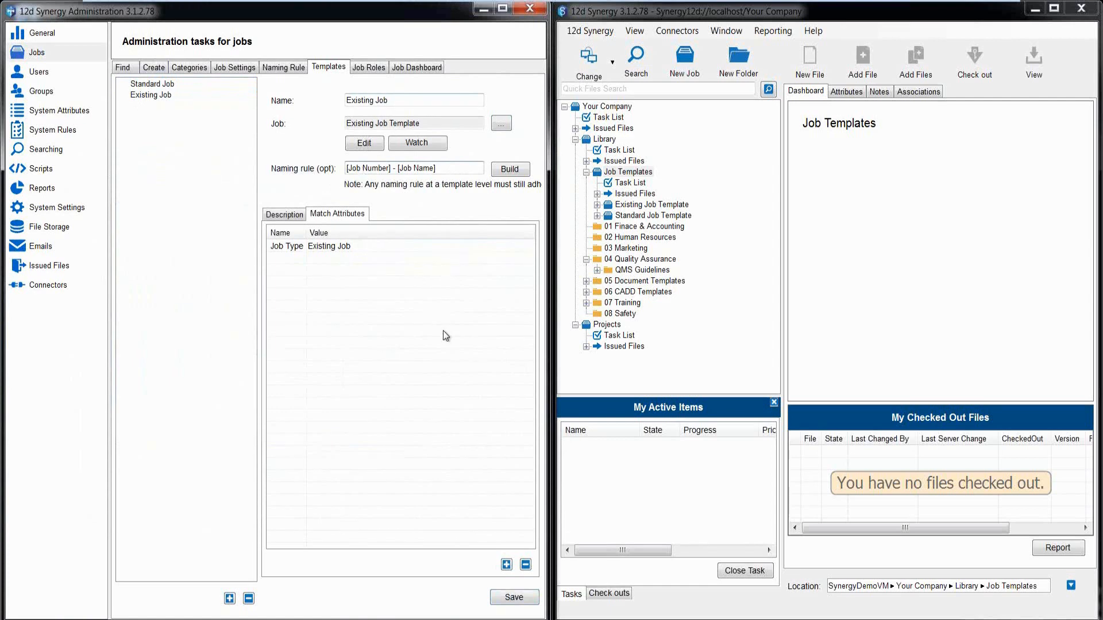
left_click(514, 598)
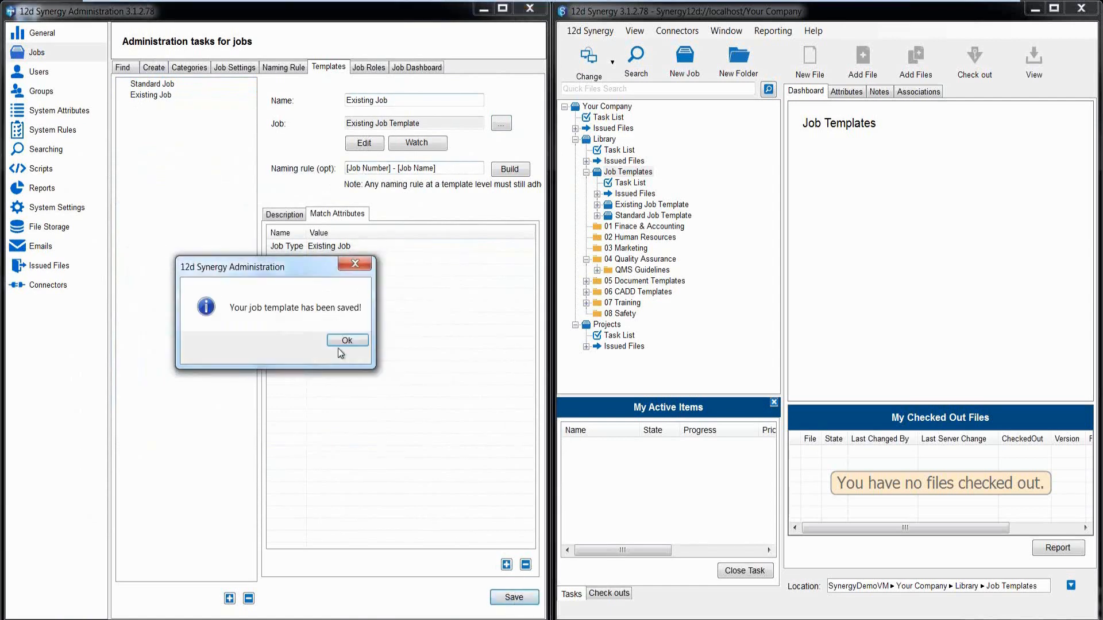
left_click(345, 341)
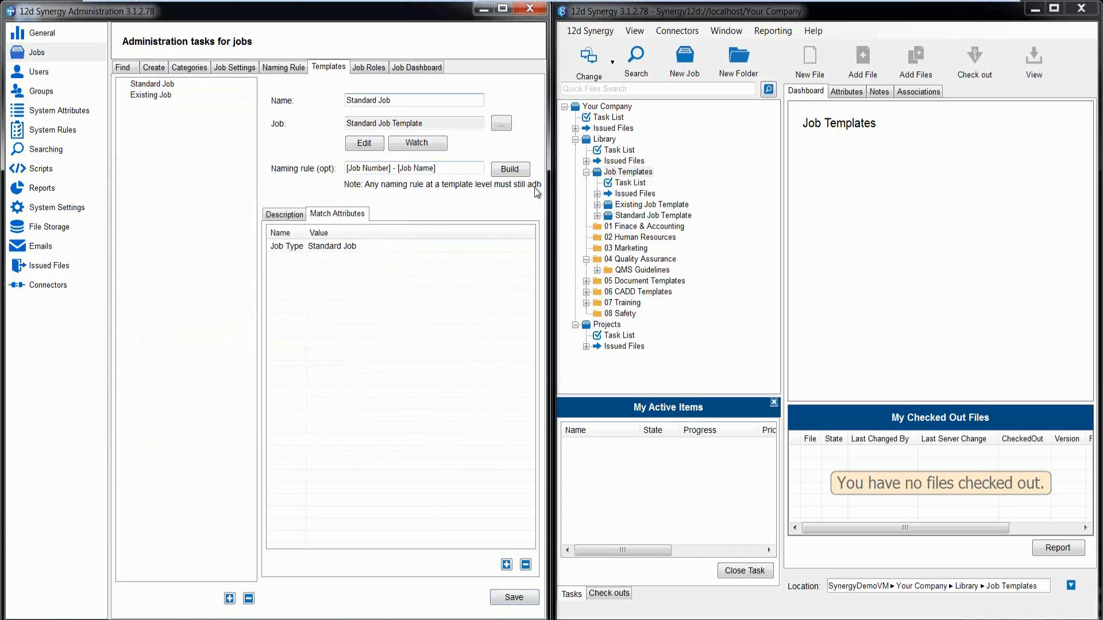
Step: In the 12d Synergy client, open the Photos folder under Standard Job Template > 03 Engineering > Site Investigation for editing
left_click(596, 216)
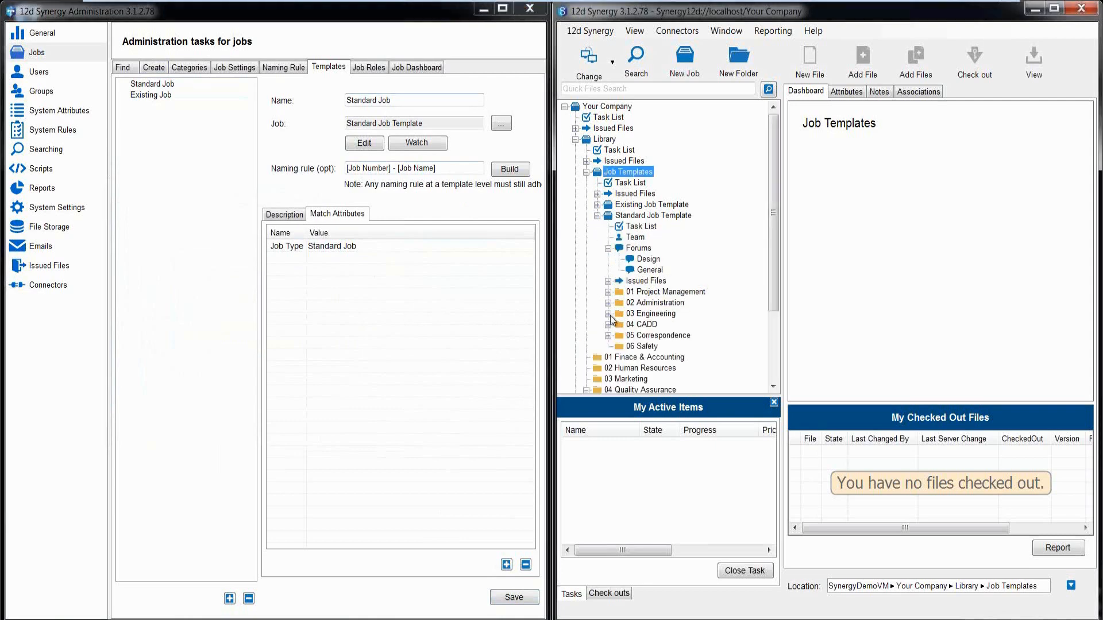
scroll(636, 312, "down", 2)
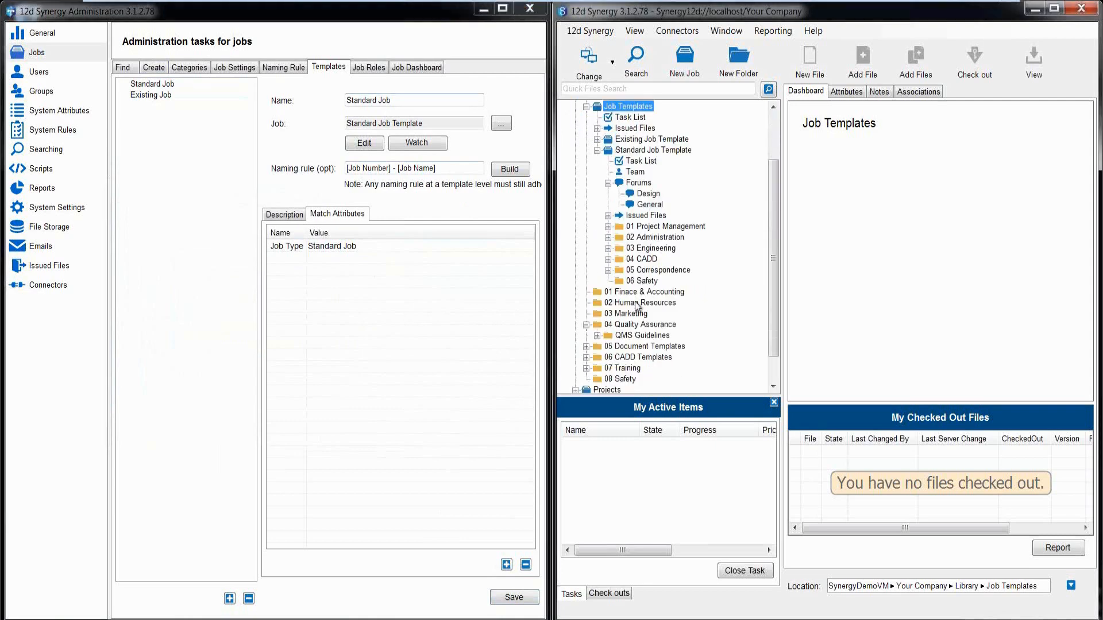
left_click(609, 249)
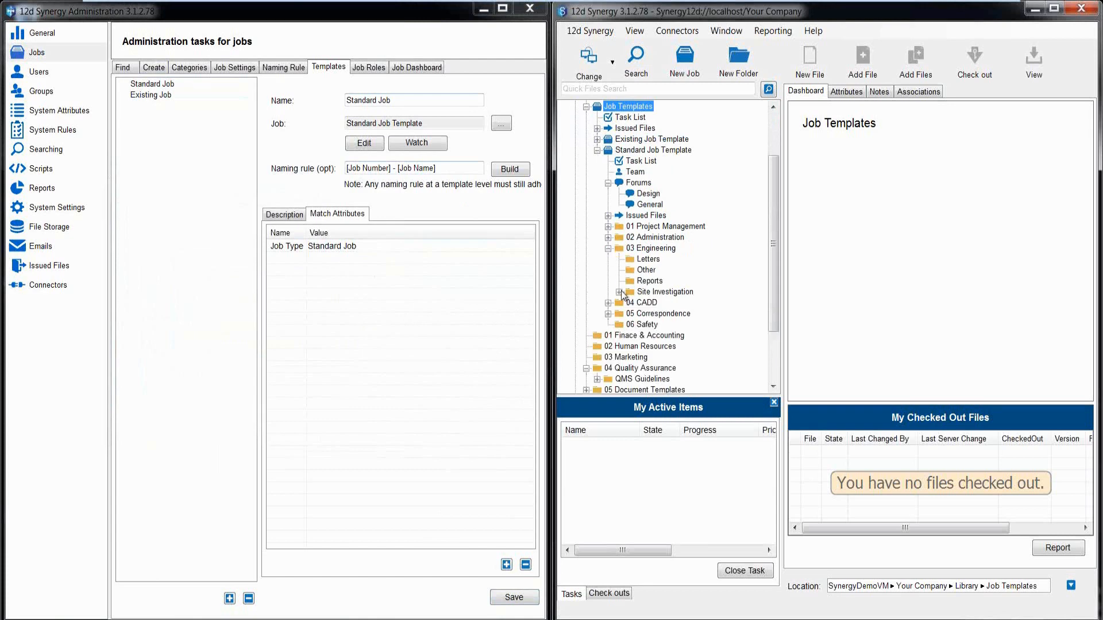
left_click(619, 292)
left_click(649, 304)
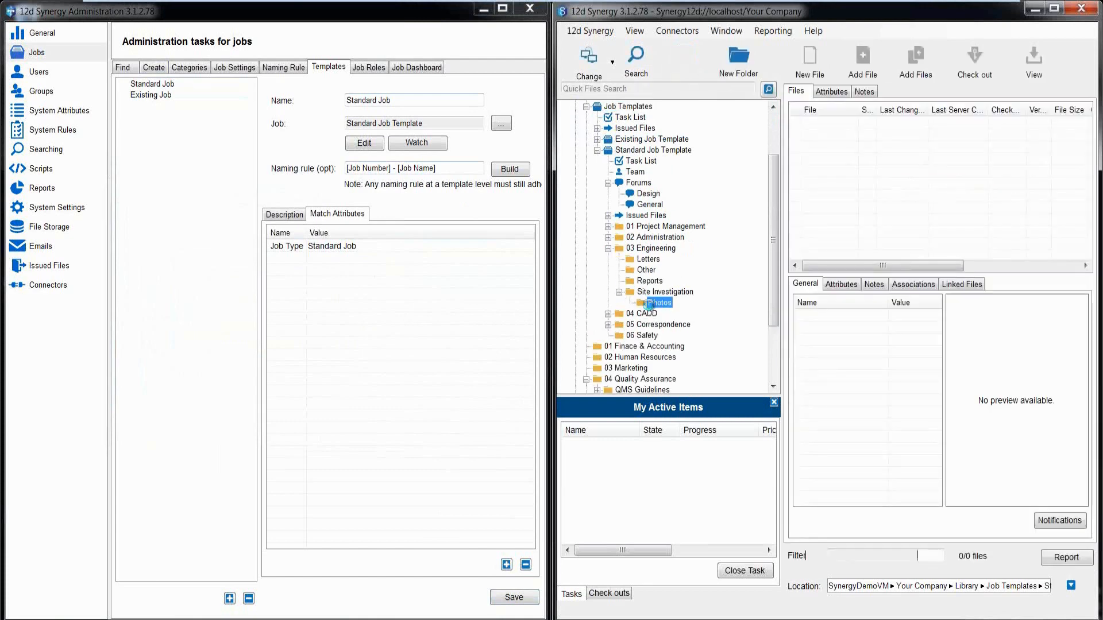
right_click(667, 309)
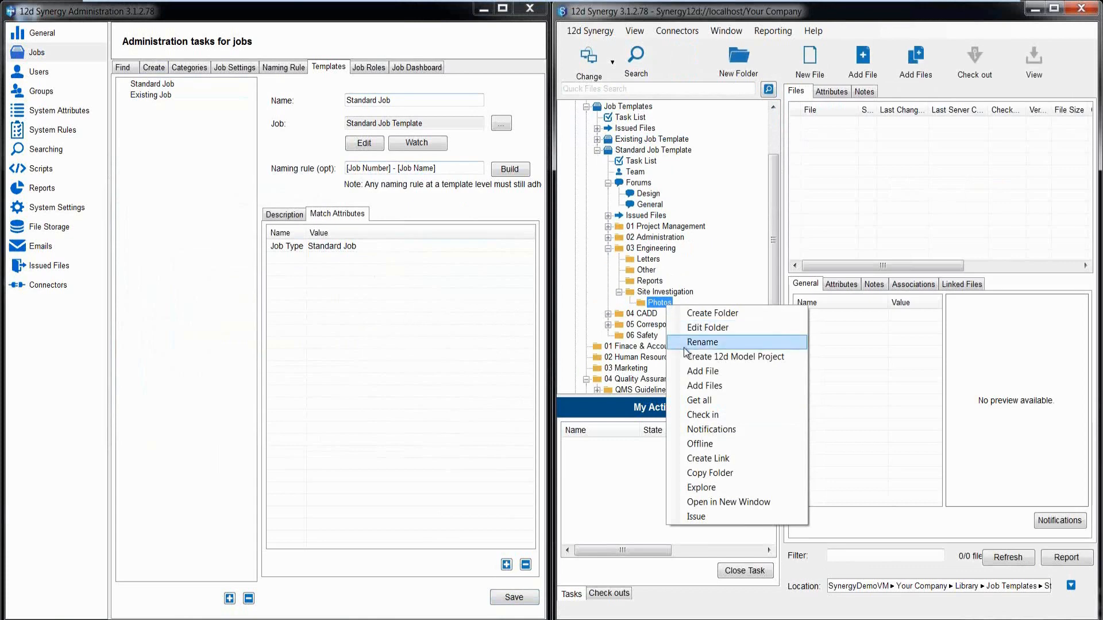
left_click(689, 327)
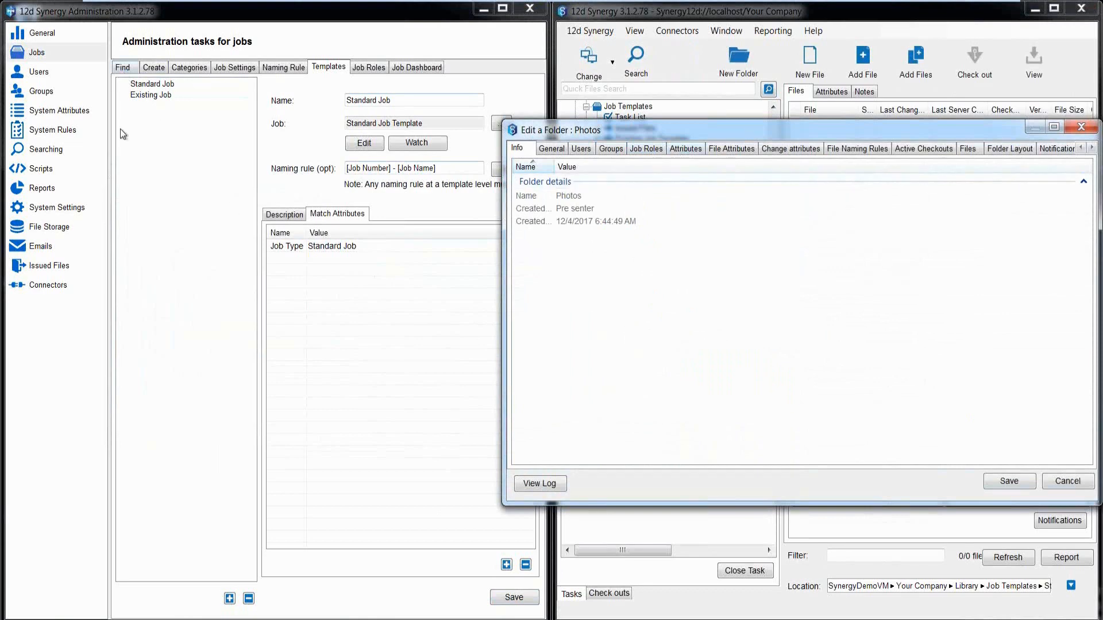
Step: Display all system attributes in 12d Synergy Administration and show the Photos folder's file naming rules beside them
left_click(47, 112)
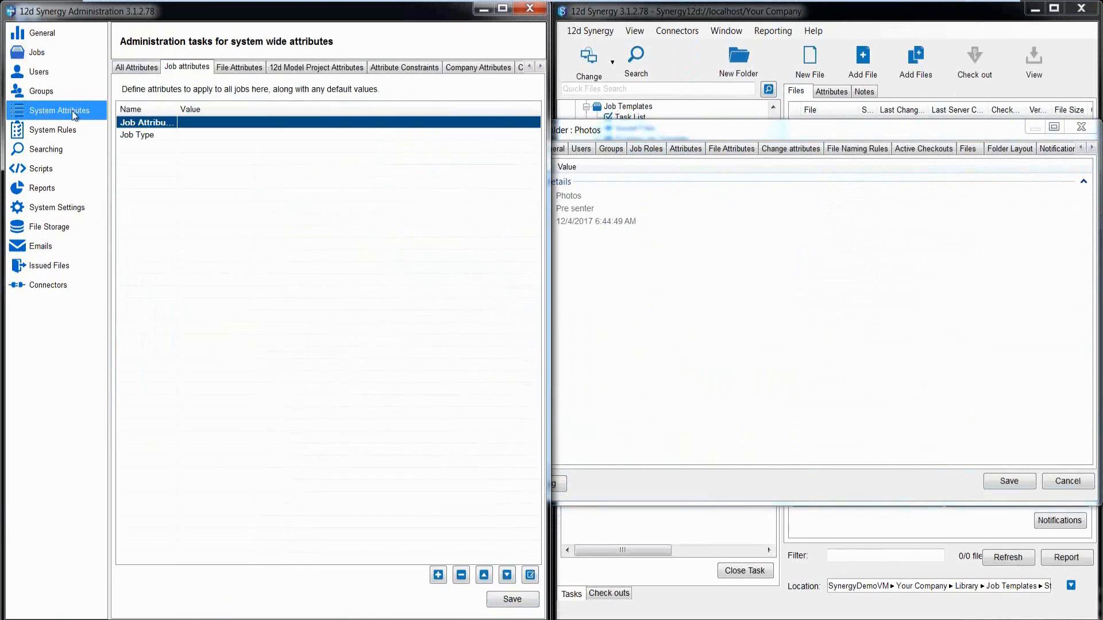
left_click(710, 126)
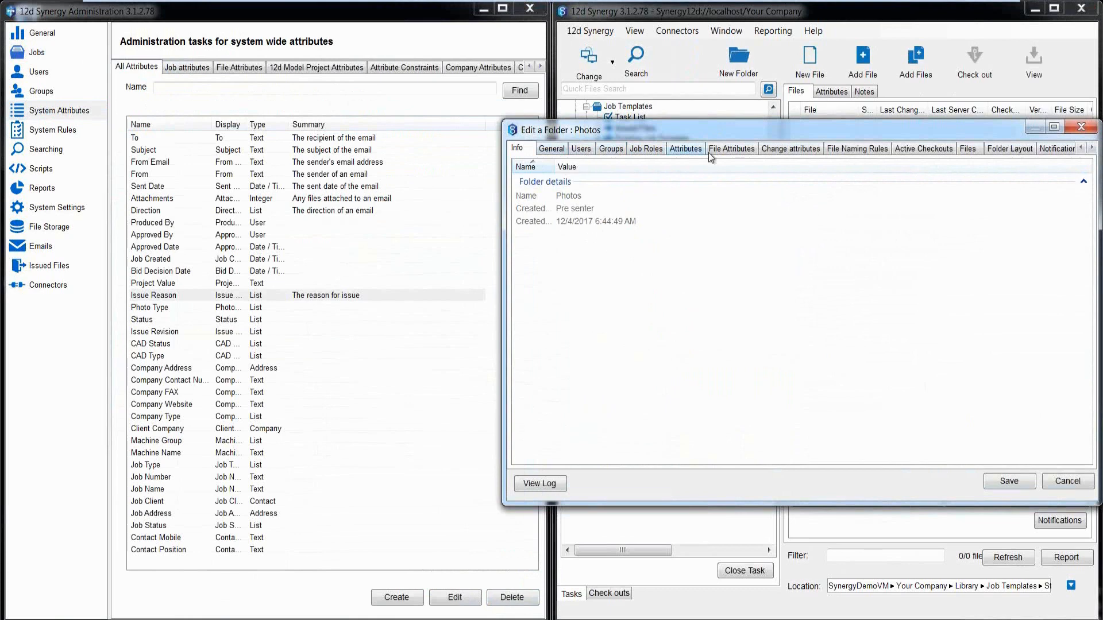
left_click(840, 149)
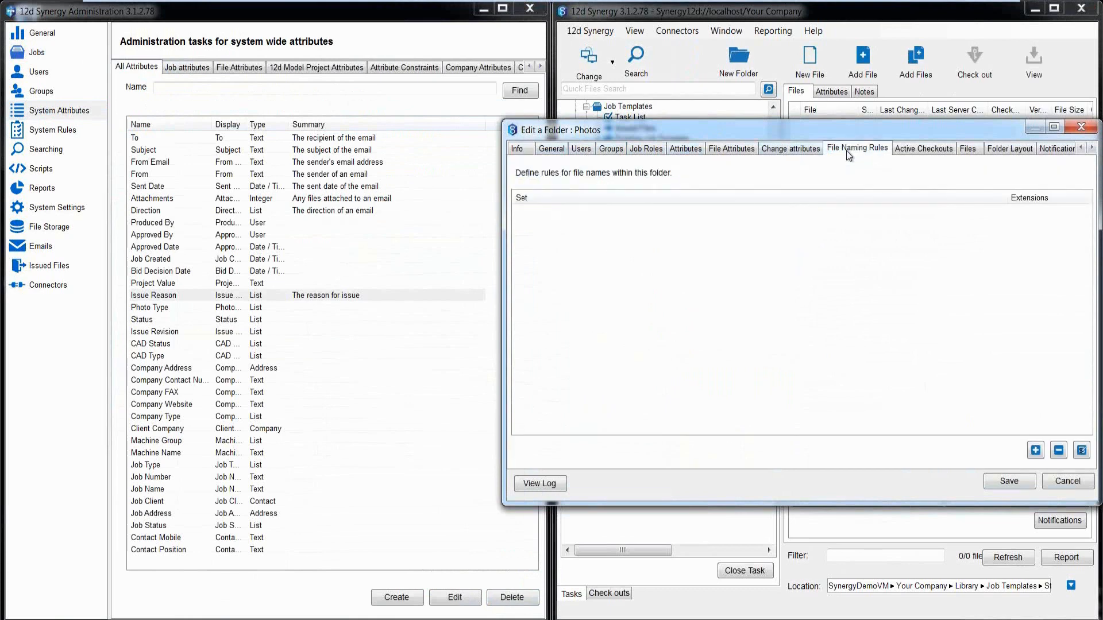
left_click_drag(812, 134, 684, 107)
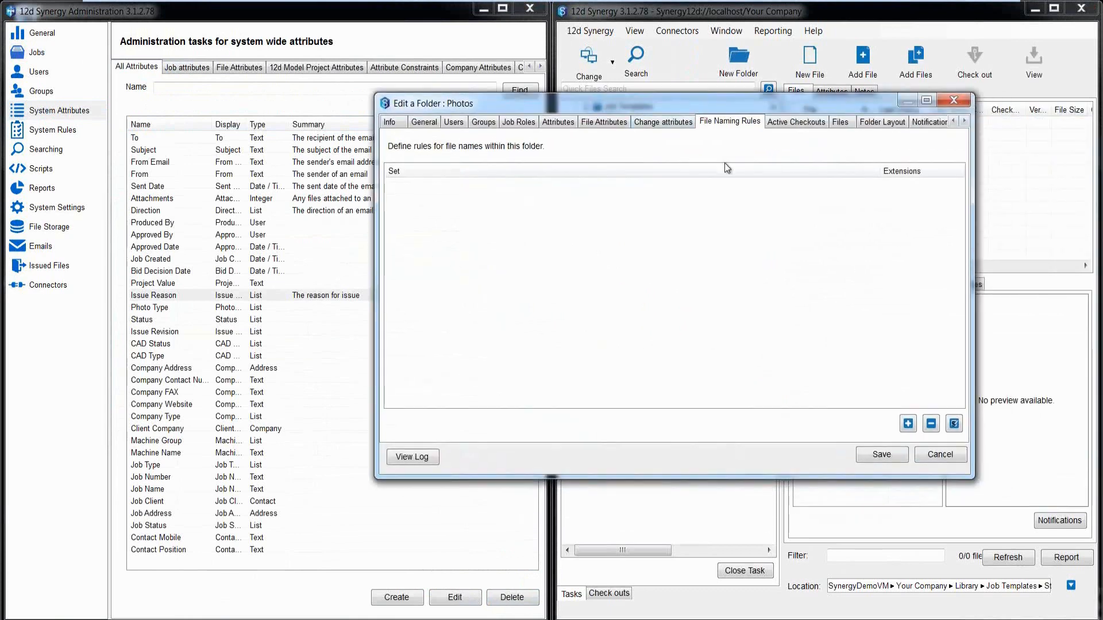
Step: Create a file naming rule set named Photo for the folder, limited to the extensions jpg and bmp
left_click(907, 424)
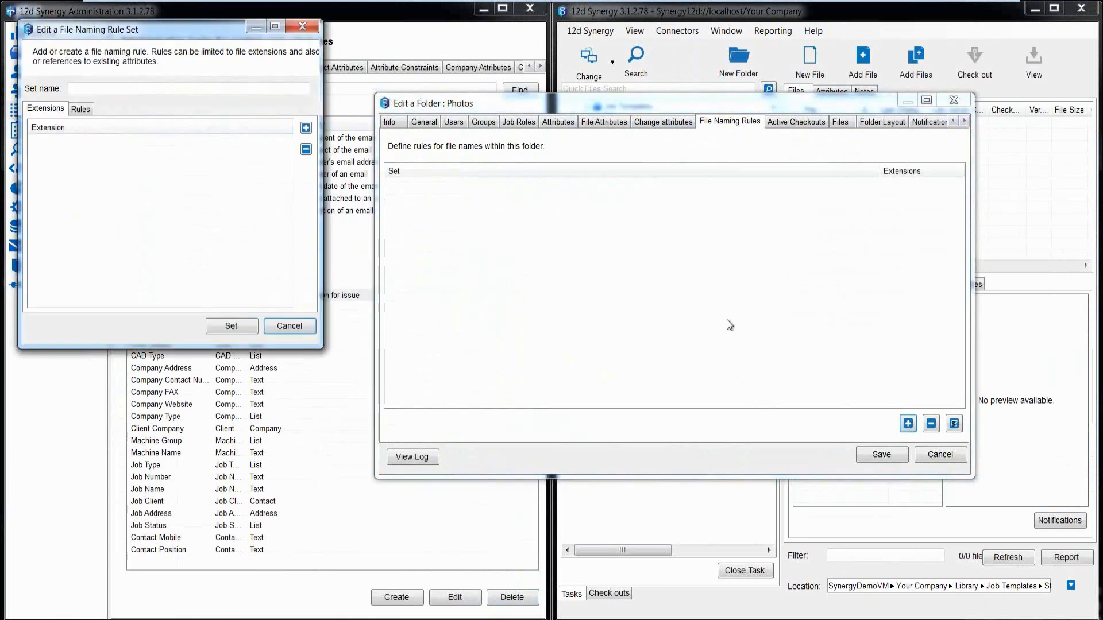
left_click_drag(165, 30, 497, 81)
left_click(441, 133)
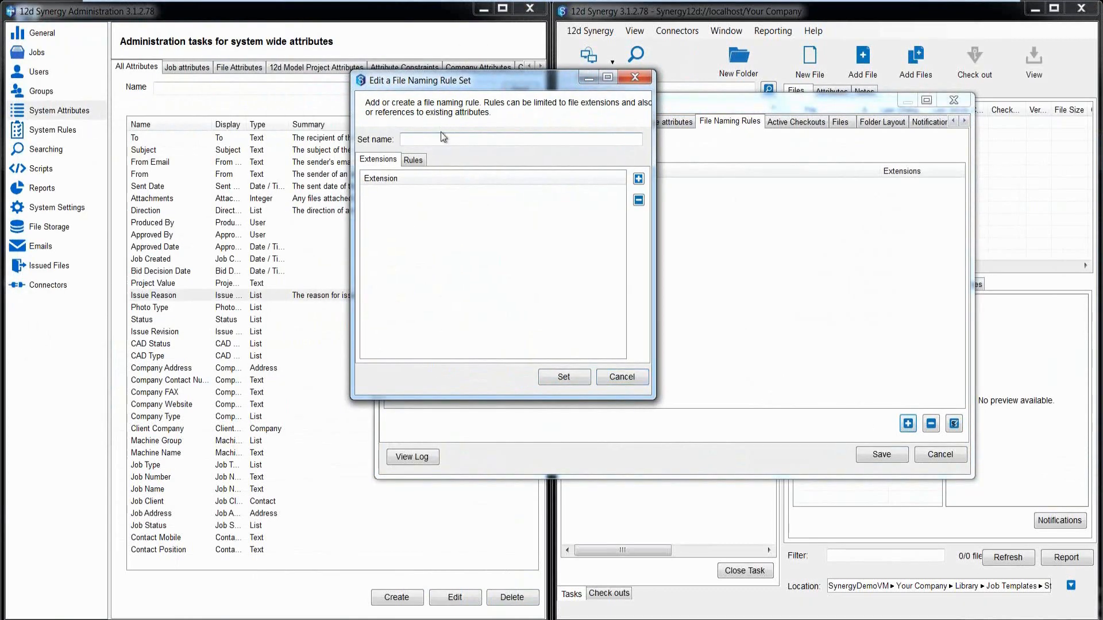
type("Photo")
left_click(639, 180)
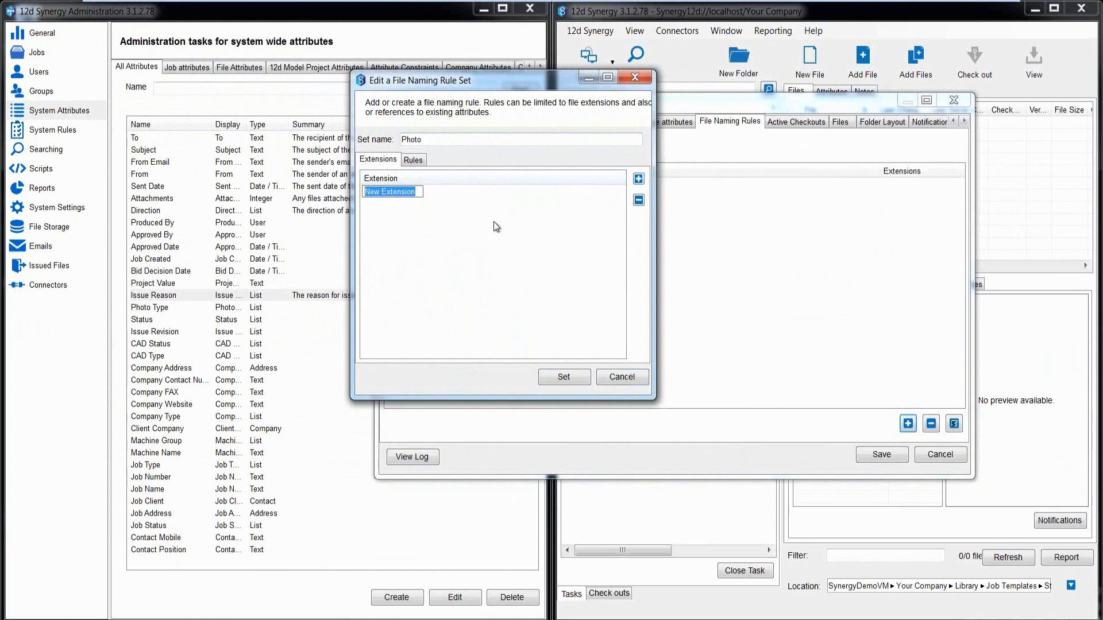
type("jpg")
left_click(638, 179)
type("bmp")
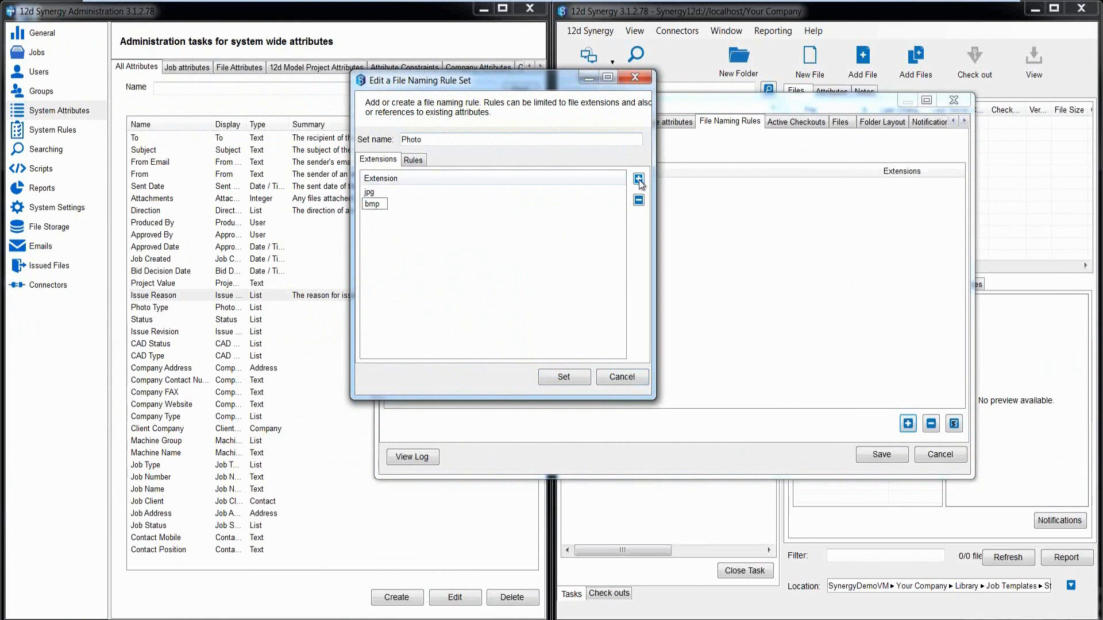
Step: Start a rule in the Photo set with a job variable part using the parent job attribute Job Number
left_click(414, 161)
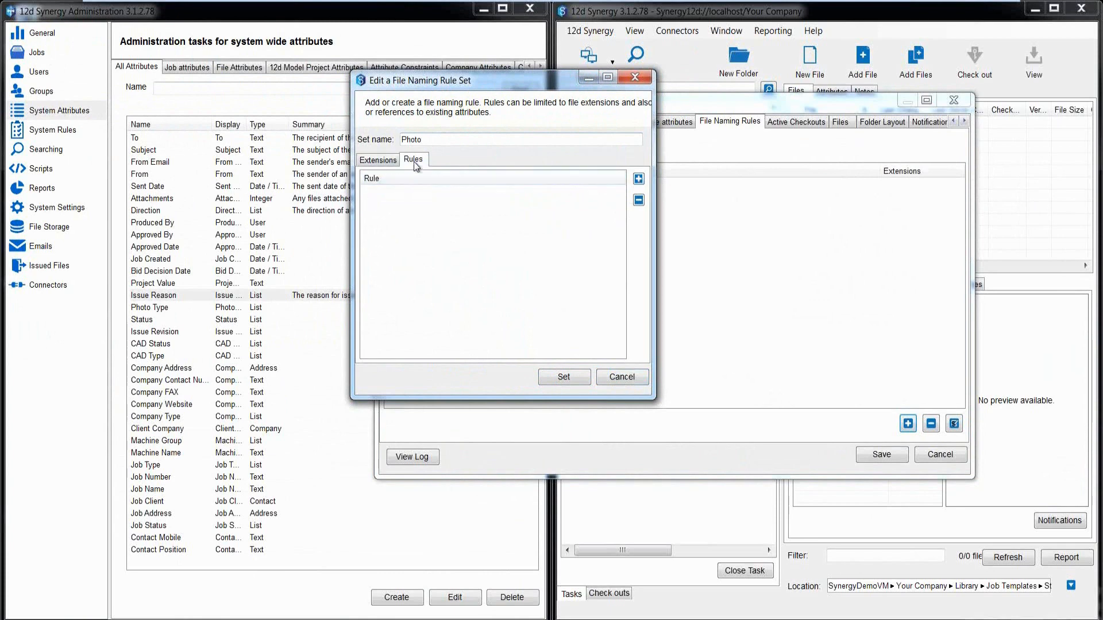
left_click(639, 179)
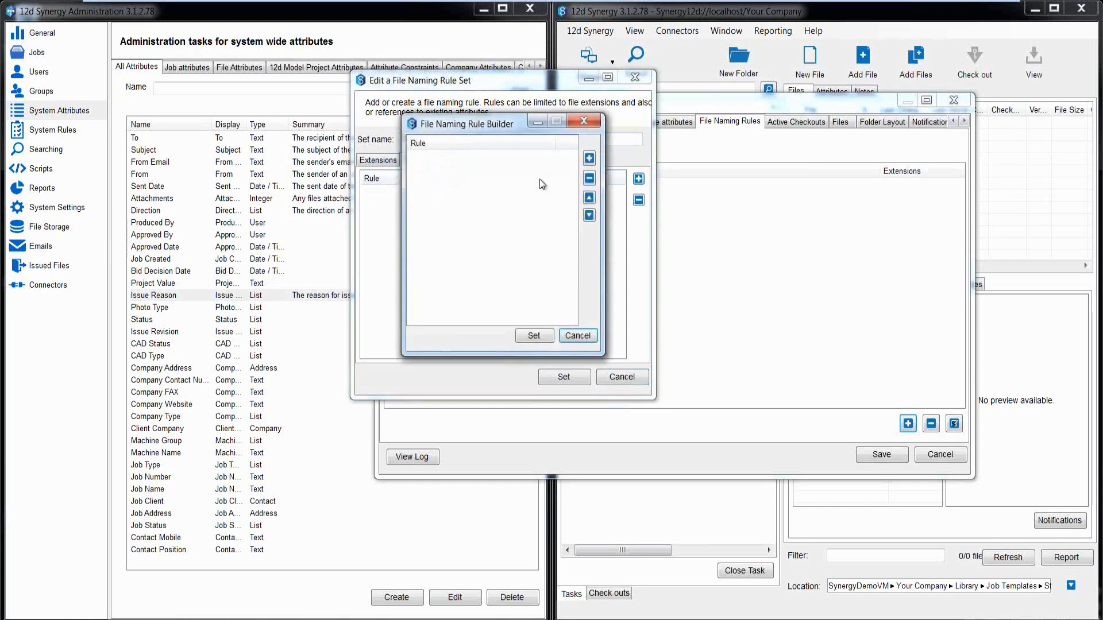
left_click(589, 159)
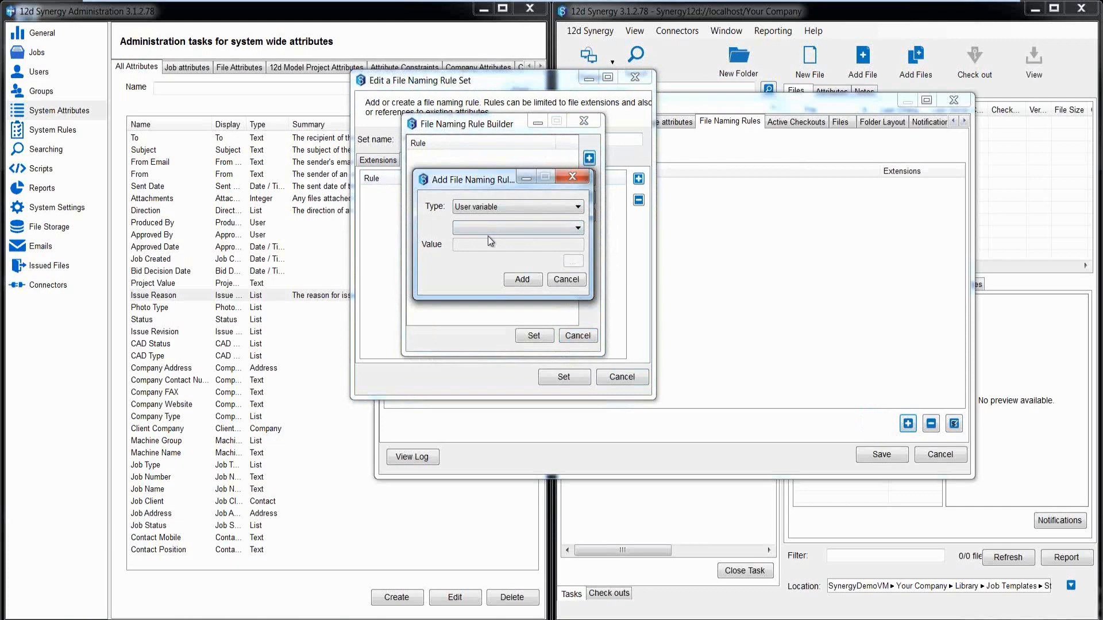
left_click(508, 208)
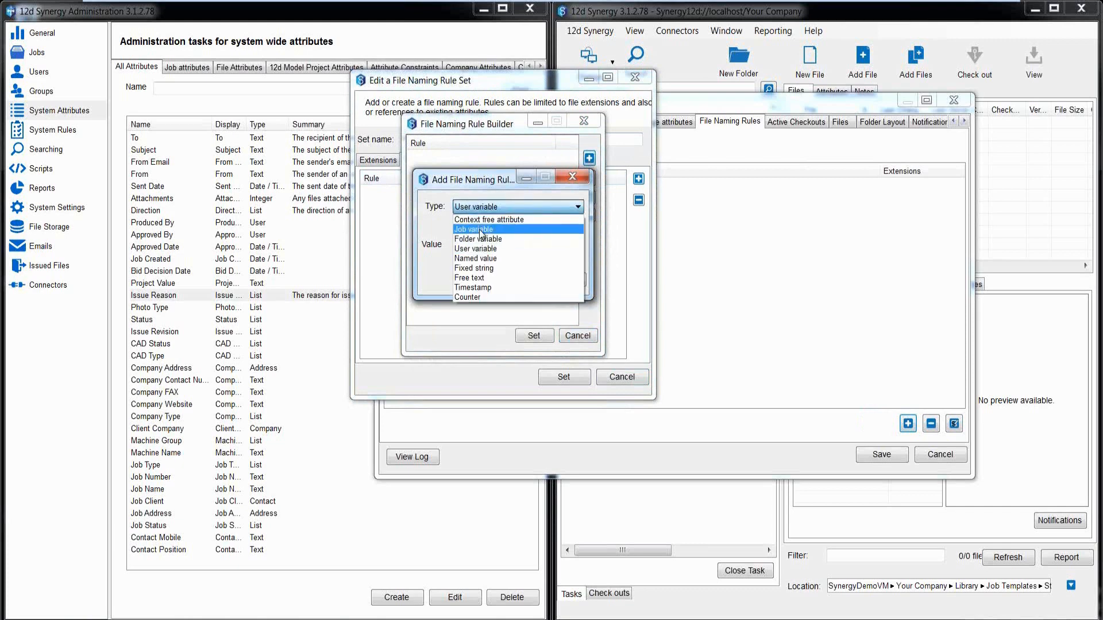
left_click(480, 230)
left_click(495, 228)
left_click(489, 253)
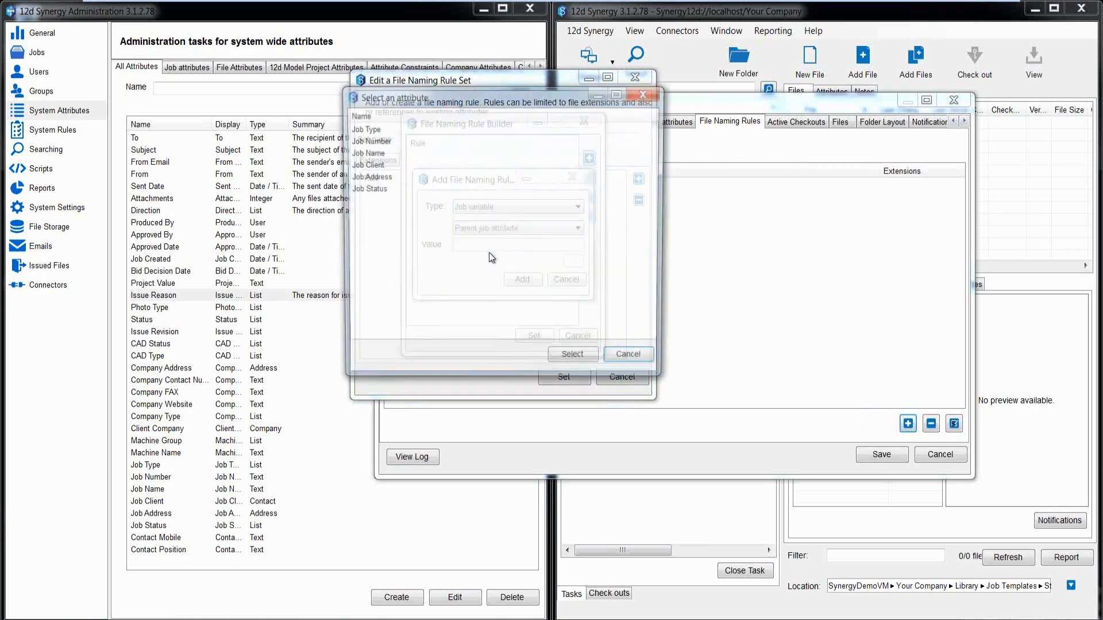
left_click(376, 141)
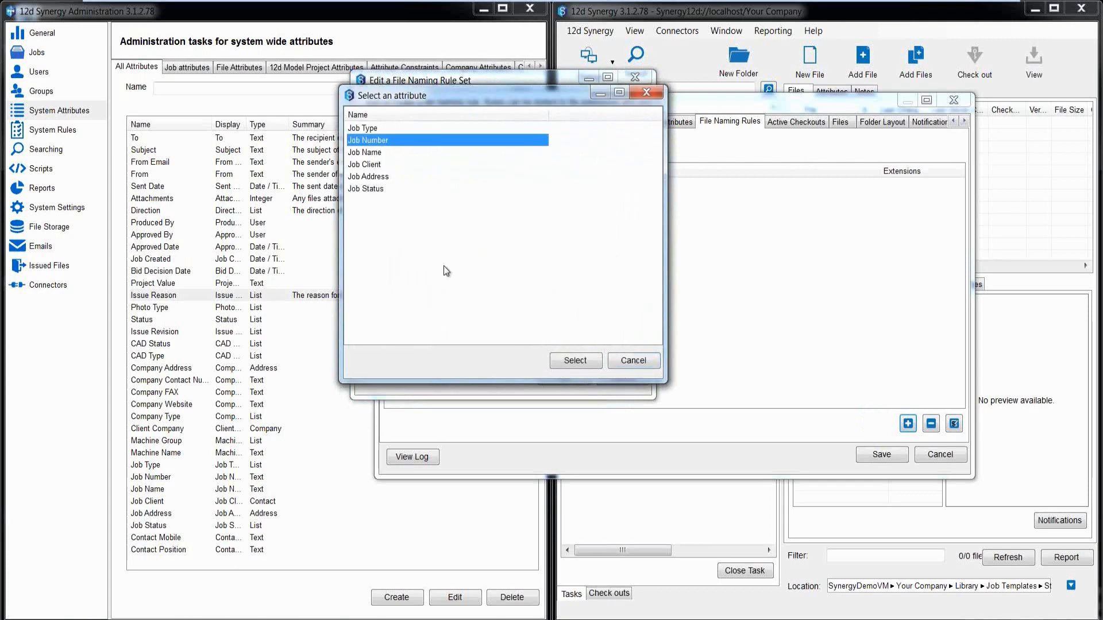
left_click(570, 361)
left_click(521, 281)
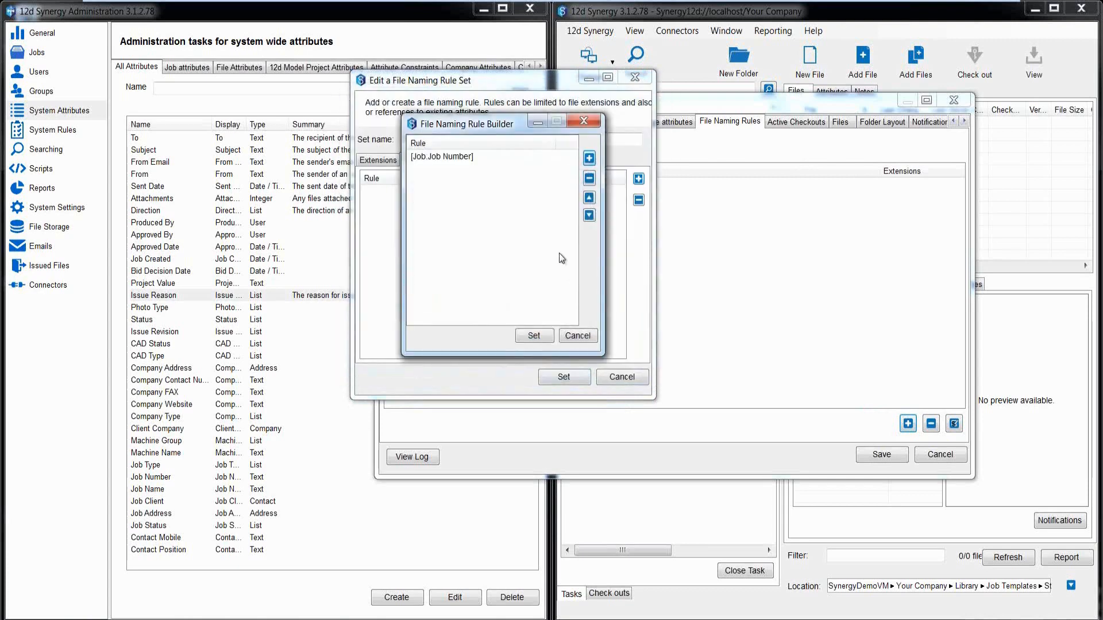
Step: Add a Timestamp part with the format yyyyMMdd to the naming rule after the job number
left_click(589, 158)
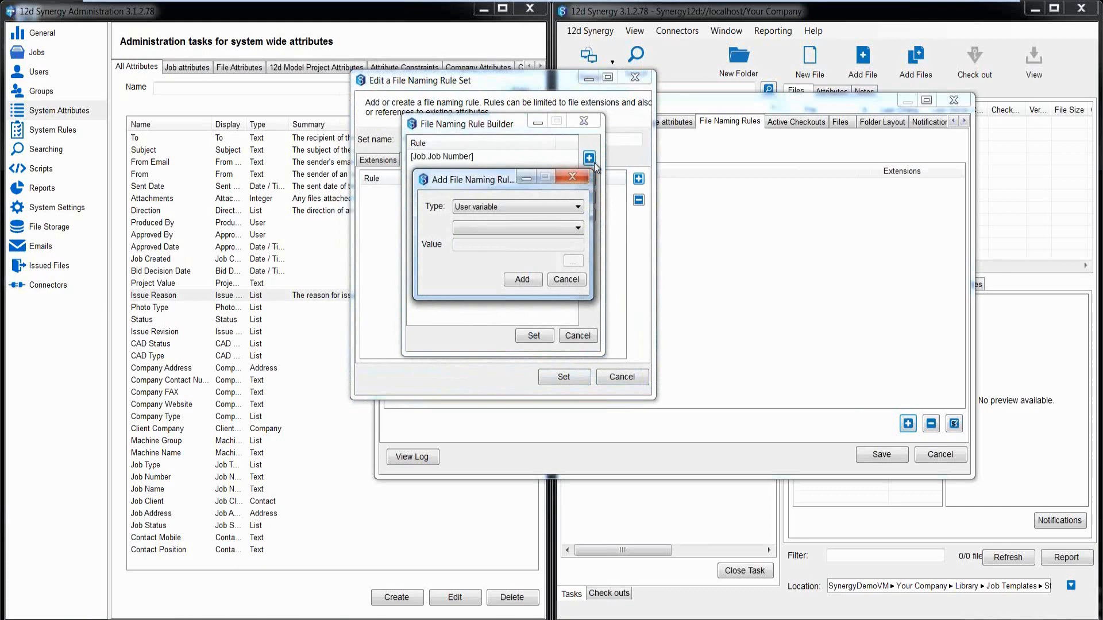
left_click(563, 208)
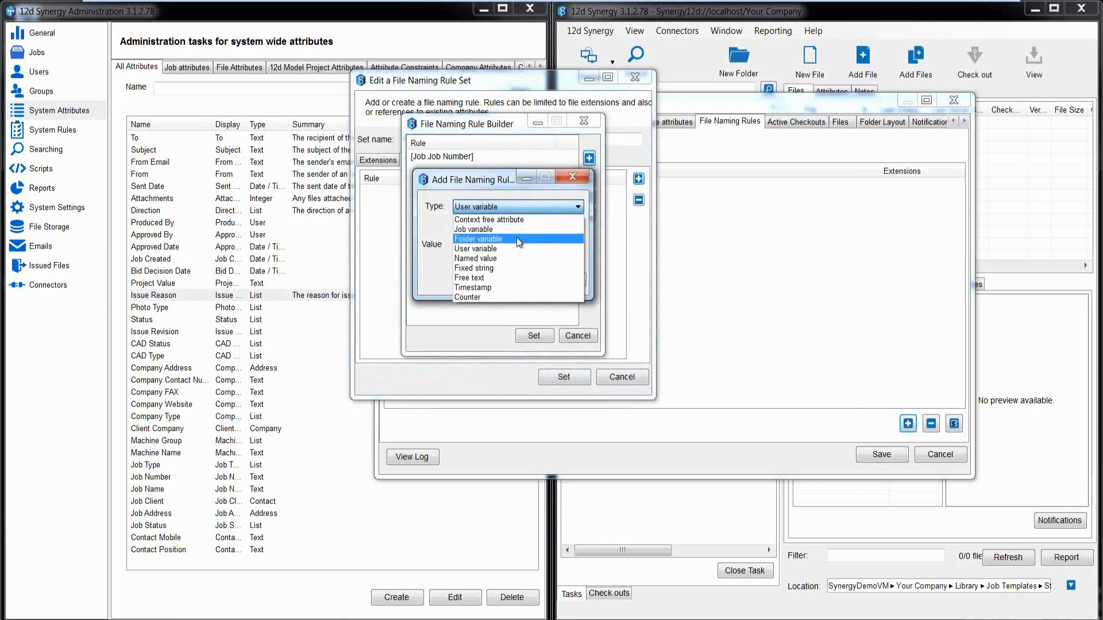
left_click(478, 284)
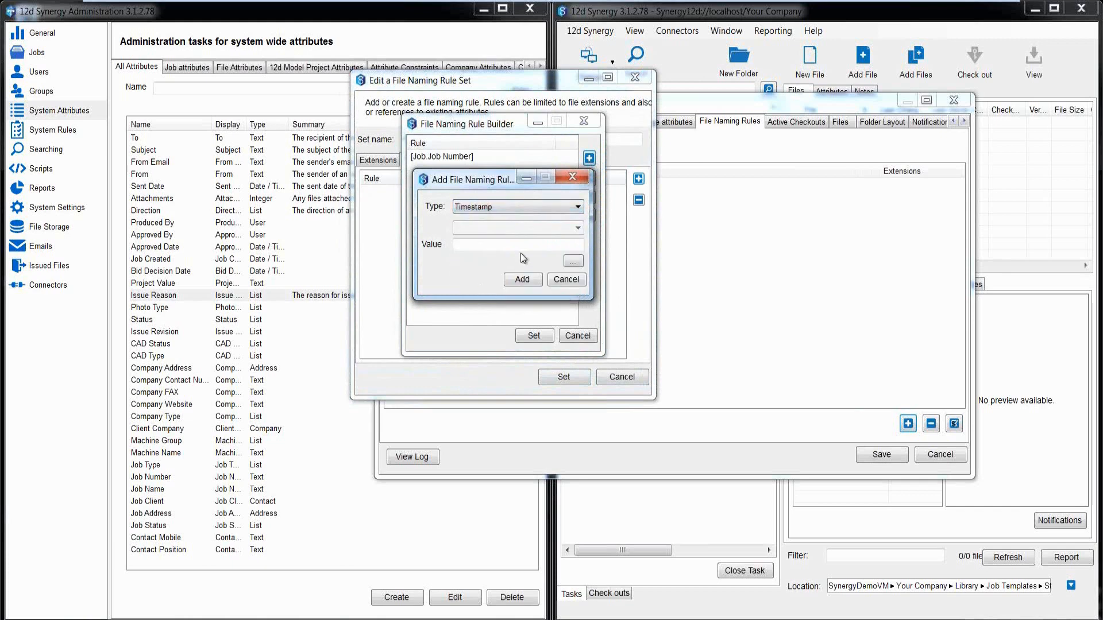
left_click(572, 263)
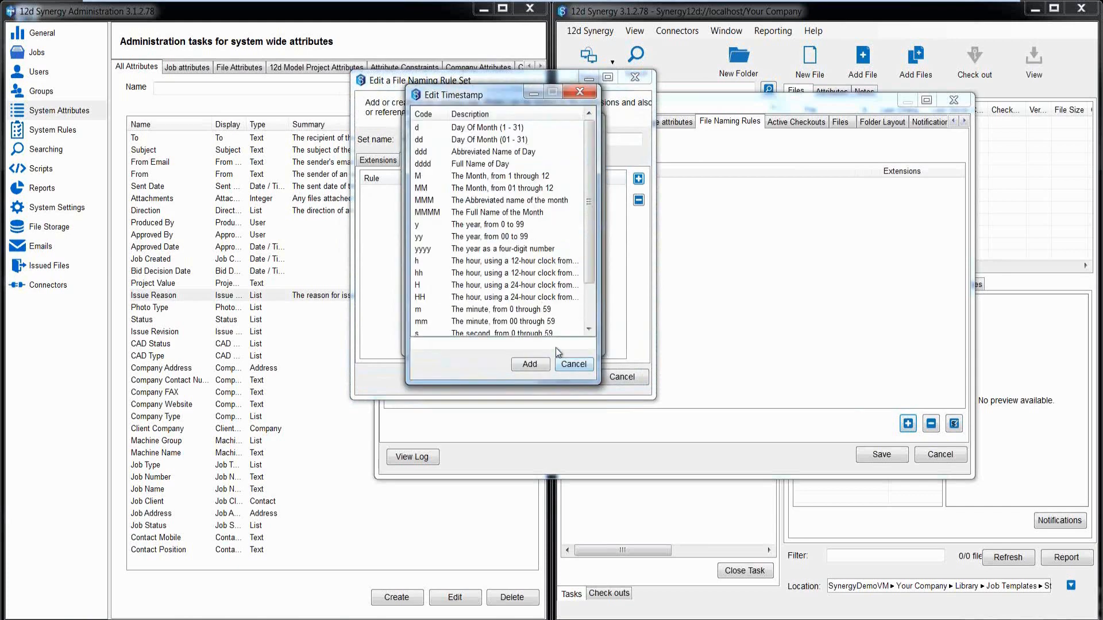
left_click(424, 249)
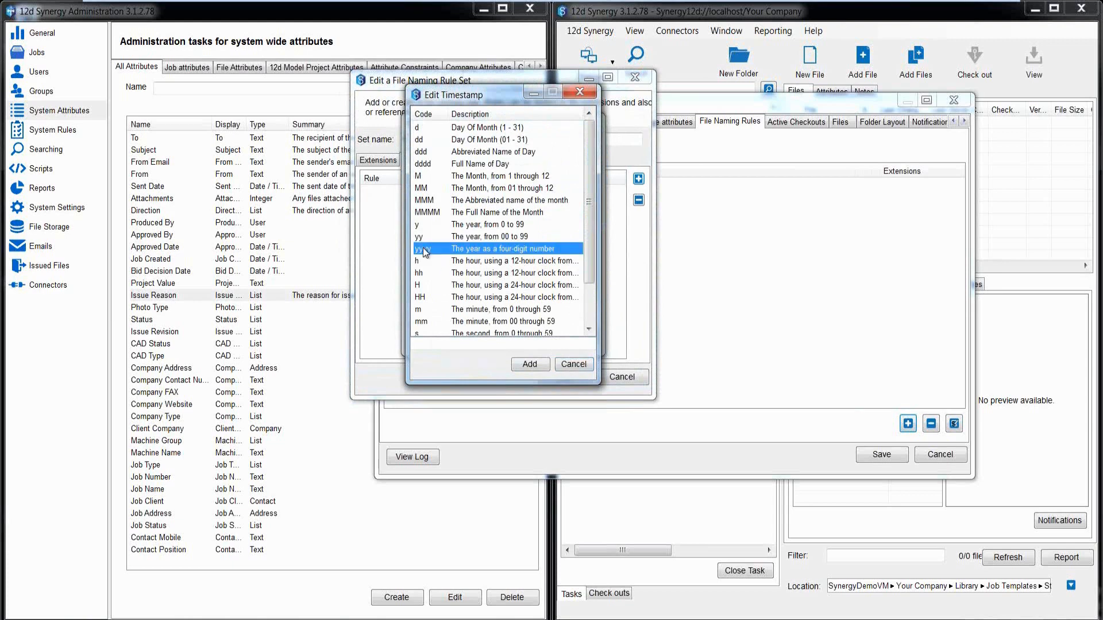
double_click(423, 247)
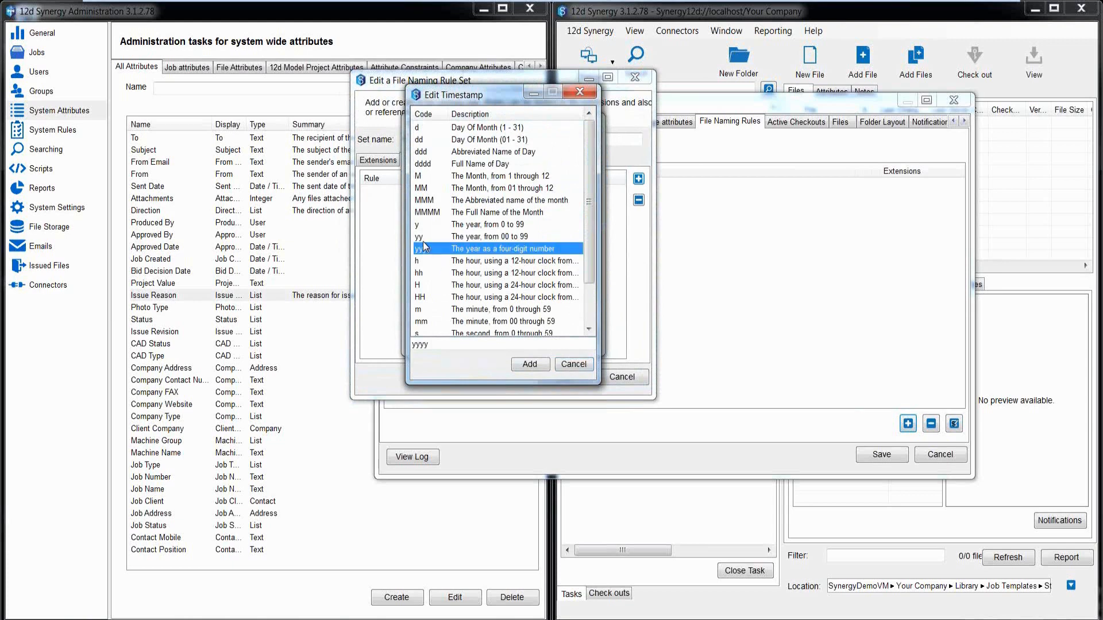
double_click(423, 189)
left_click(425, 141)
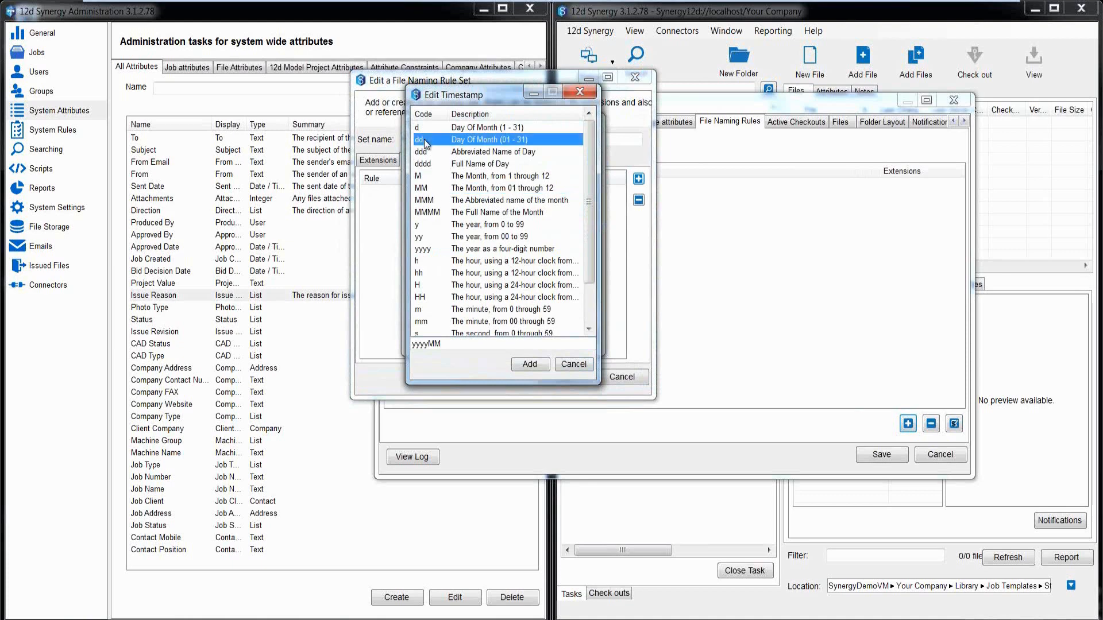
double_click(425, 141)
left_click(525, 364)
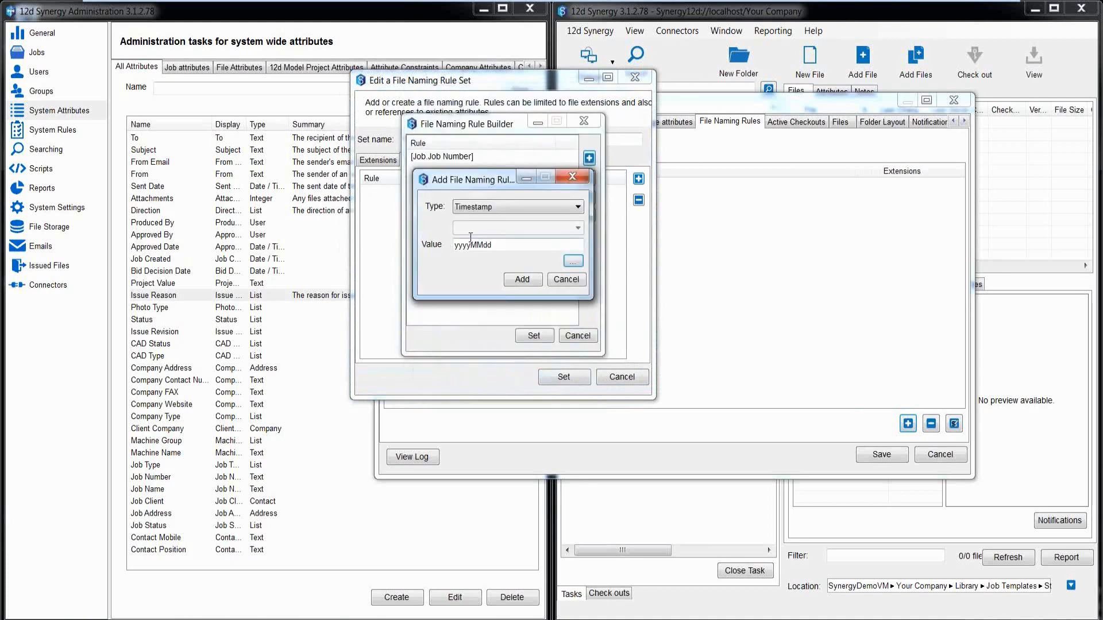
left_click(521, 280)
Step: Add a user variable part for the creating user's initials to the naming rule
left_click(589, 158)
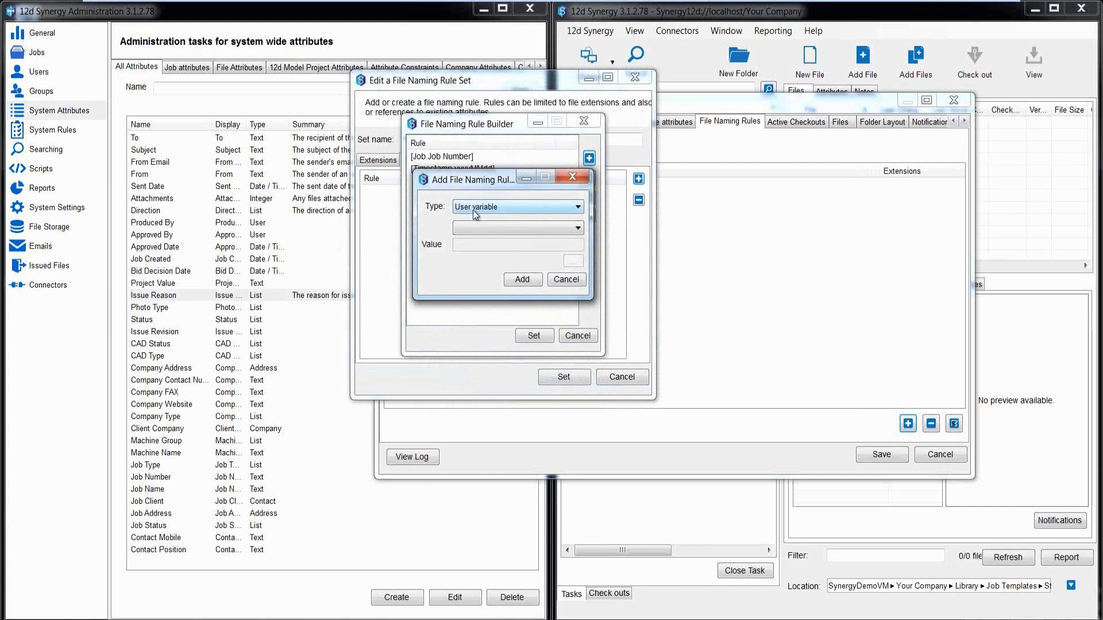
left_click(500, 228)
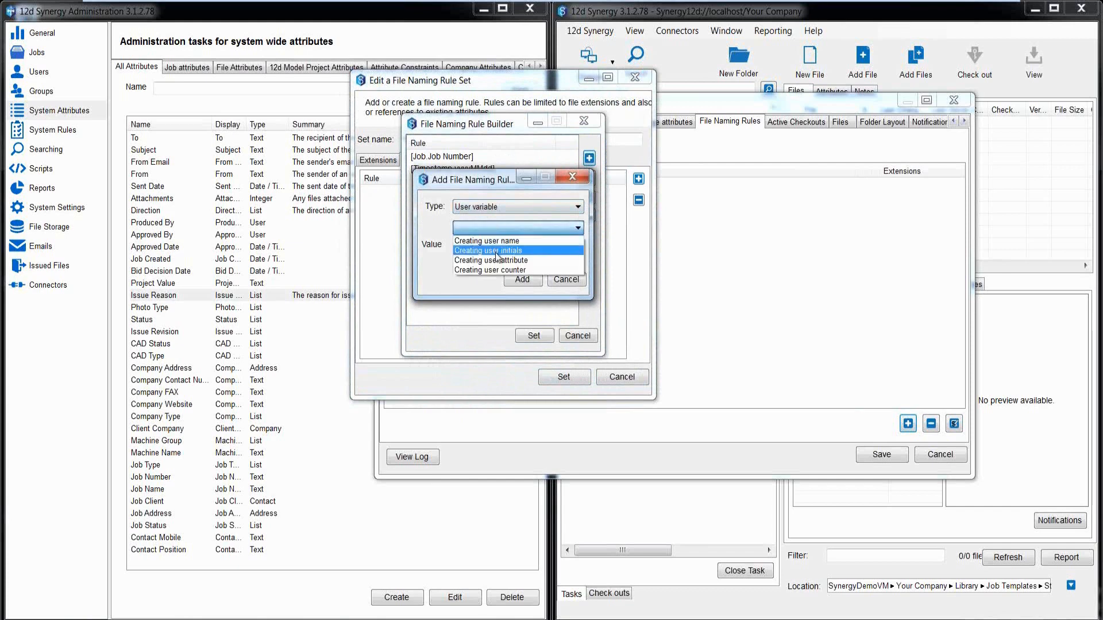
left_click(495, 248)
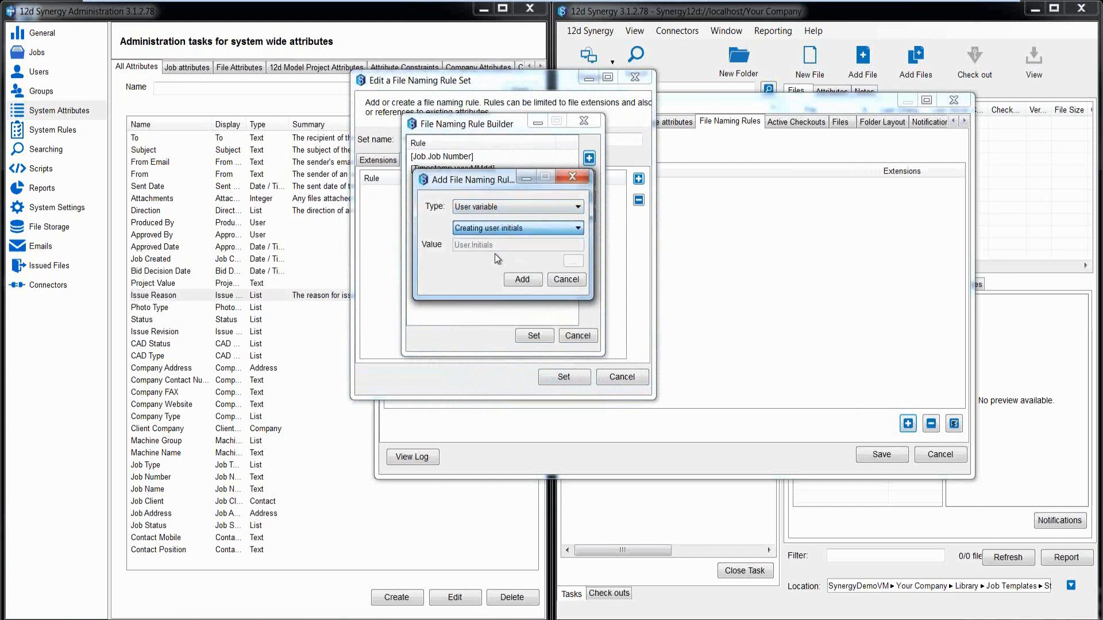
left_click(522, 281)
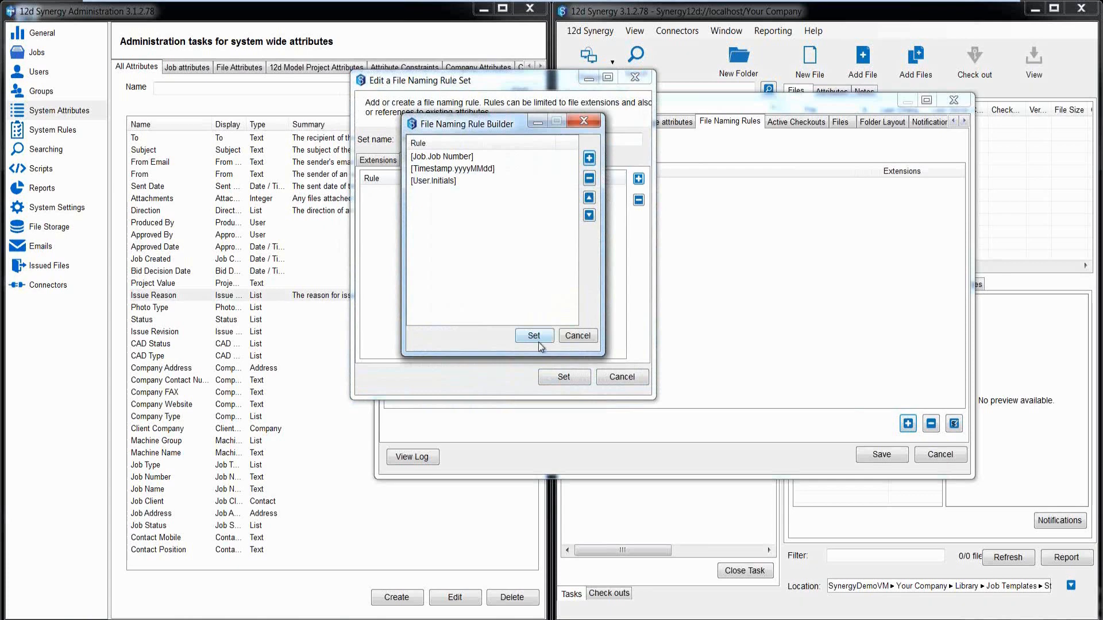
Step: Add a Counter part as the last element and apply the finished rule to the Photo set
left_click(589, 158)
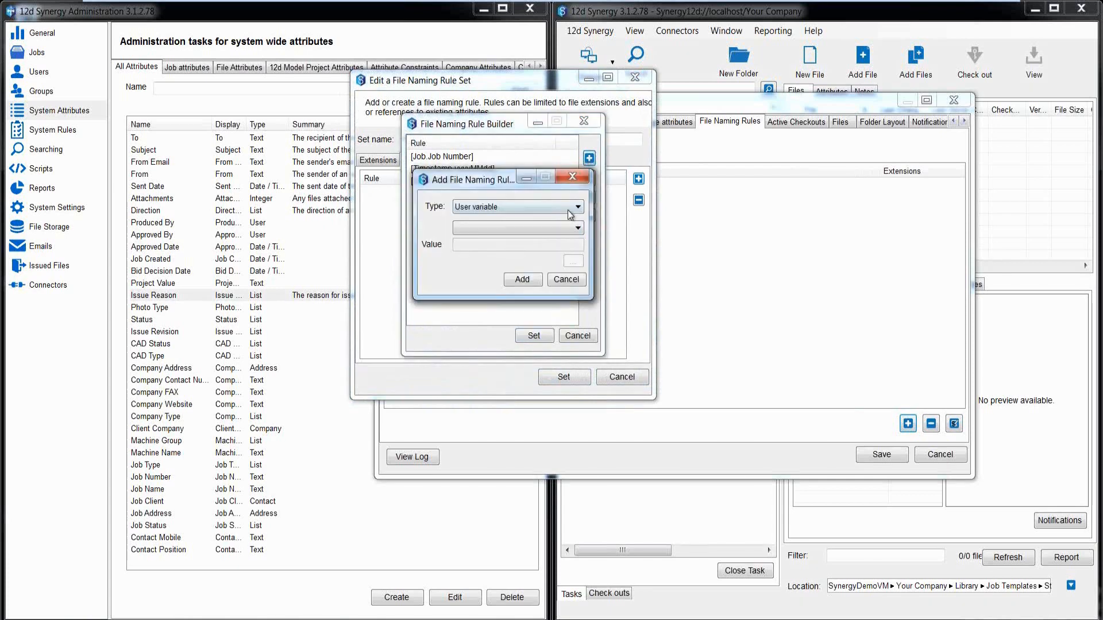
left_click(570, 213)
left_click(474, 294)
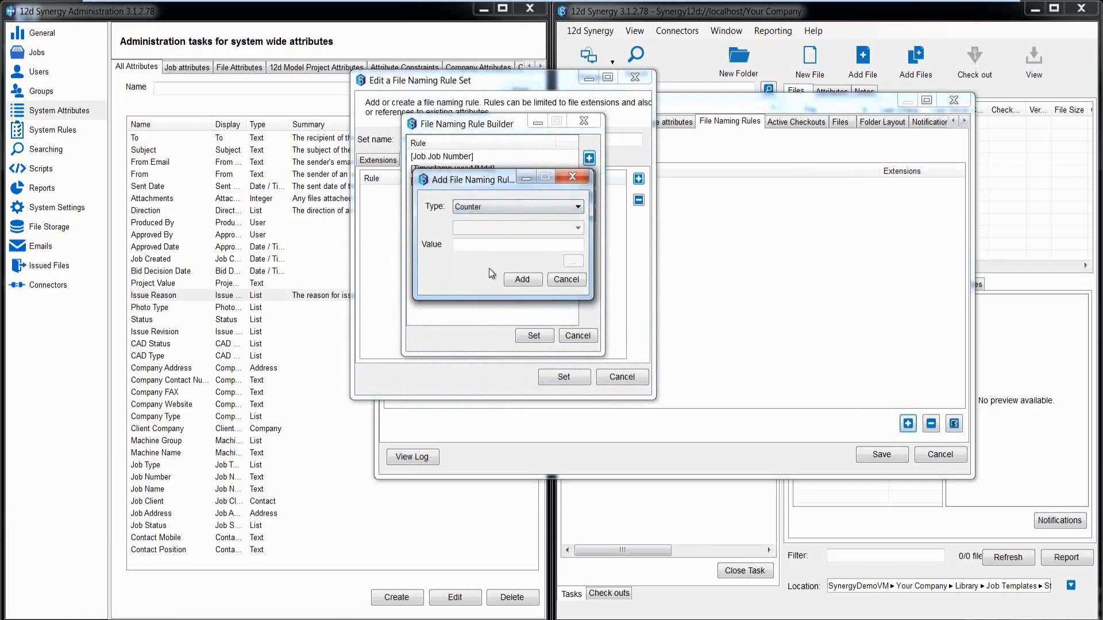
left_click(523, 281)
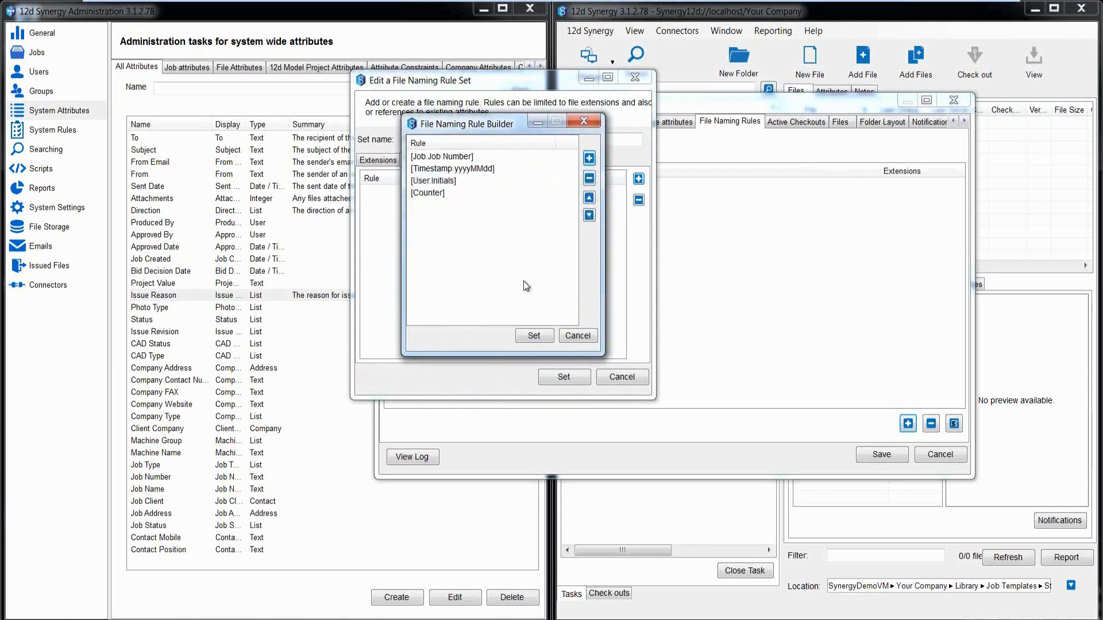
left_click(531, 338)
Step: Insert hyphens between the parts so the rule reads [Job.Job Number]-[Timestamp.yyyyMMdd]-[User.Initials]-[Counter]
left_click(427, 193)
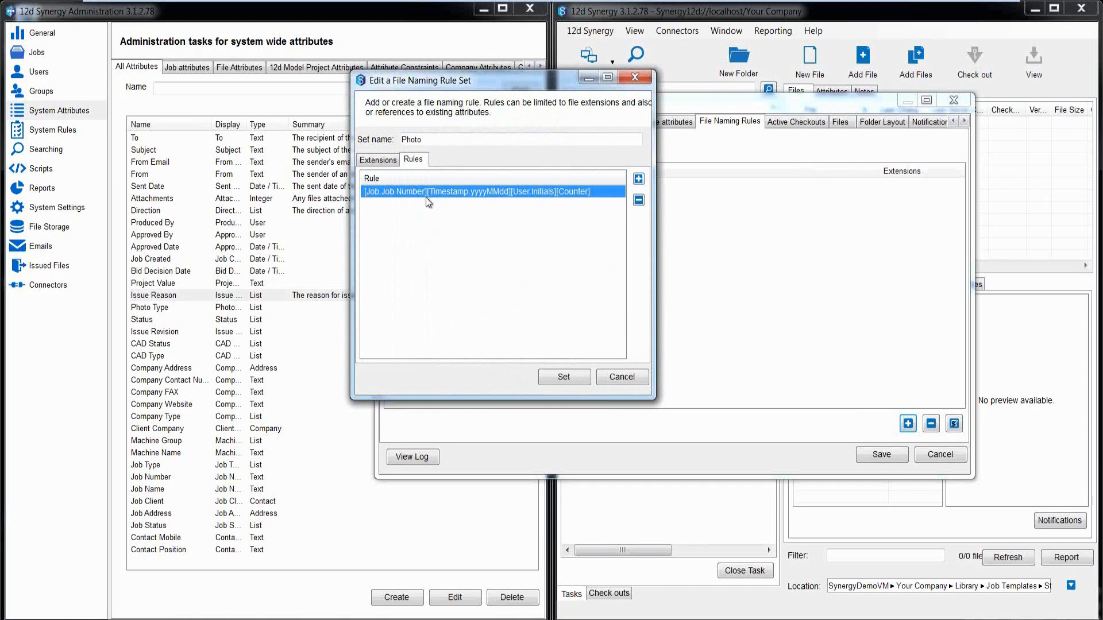
left_click(426, 194)
left_click(420, 193)
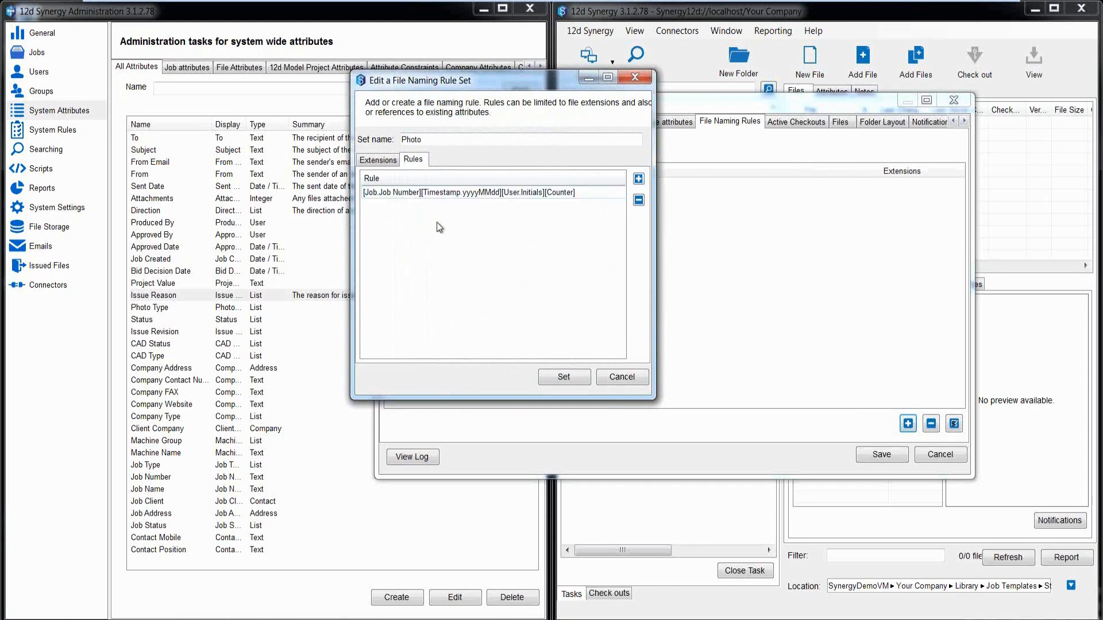
type("-")
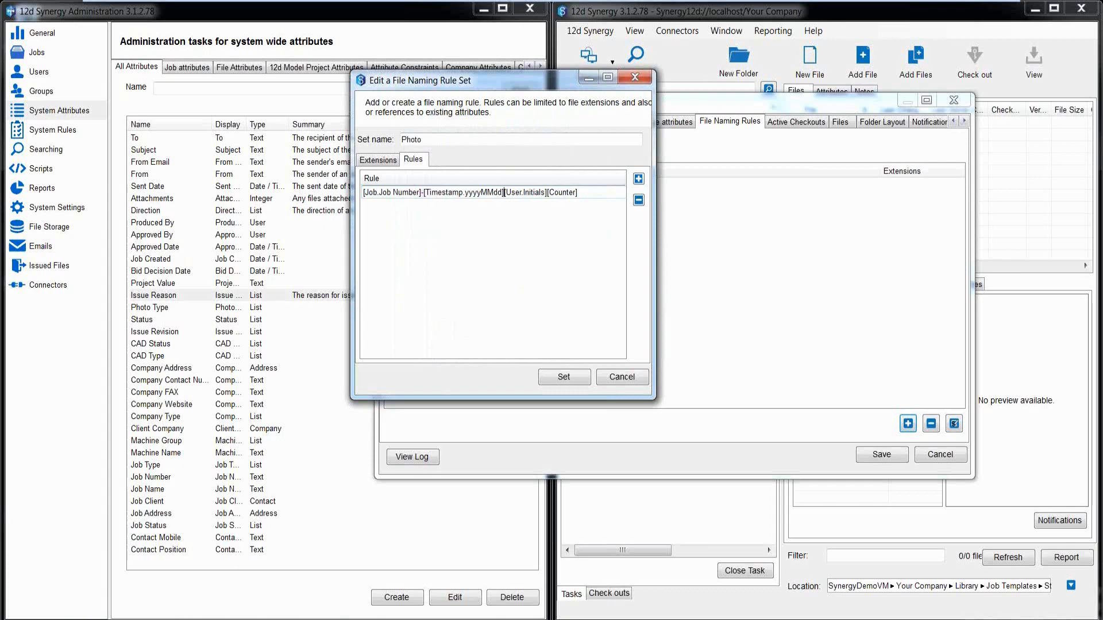
type("-")
key("Right")
key("Right")
key("Right")
key("Right")
type("-")
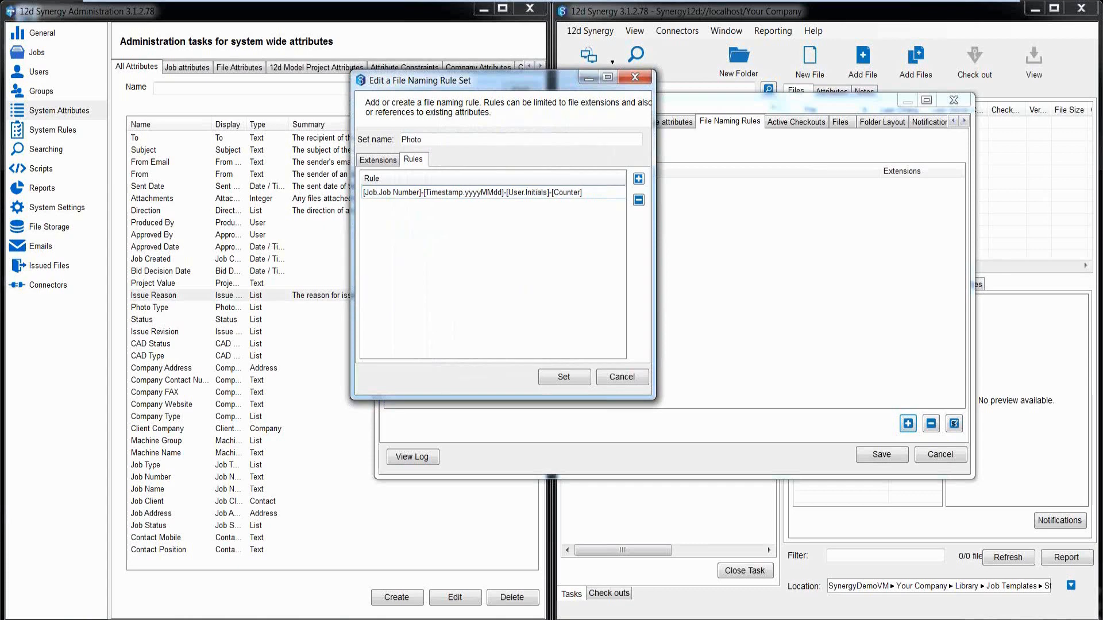
Step: Apply the Photo rule set, save the Photos folder's changes and close its editor
left_click(581, 379)
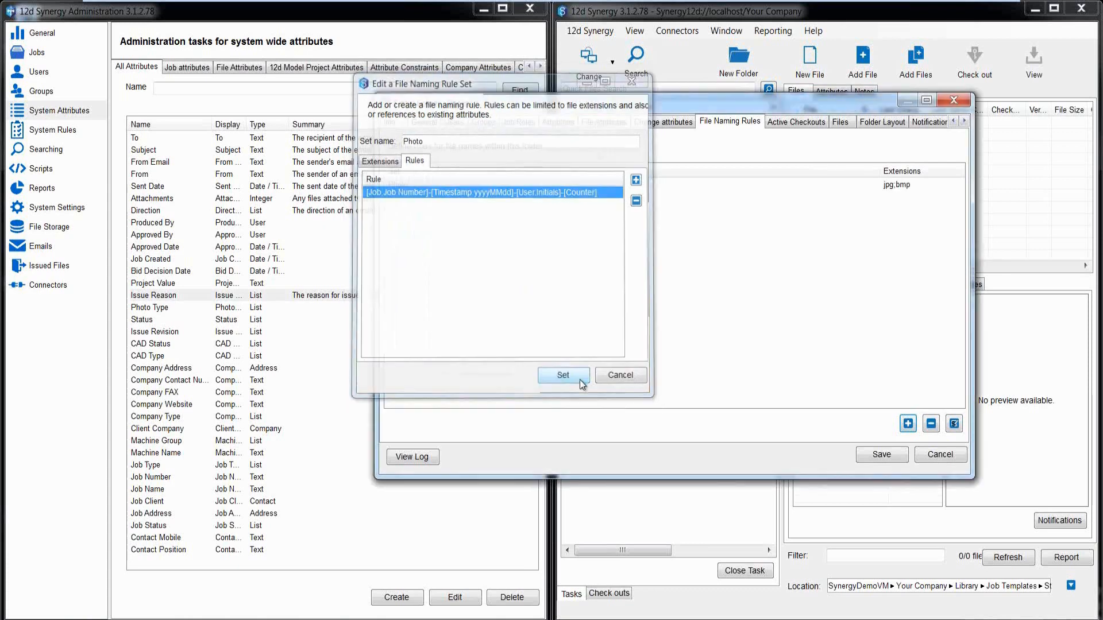
left_click(884, 455)
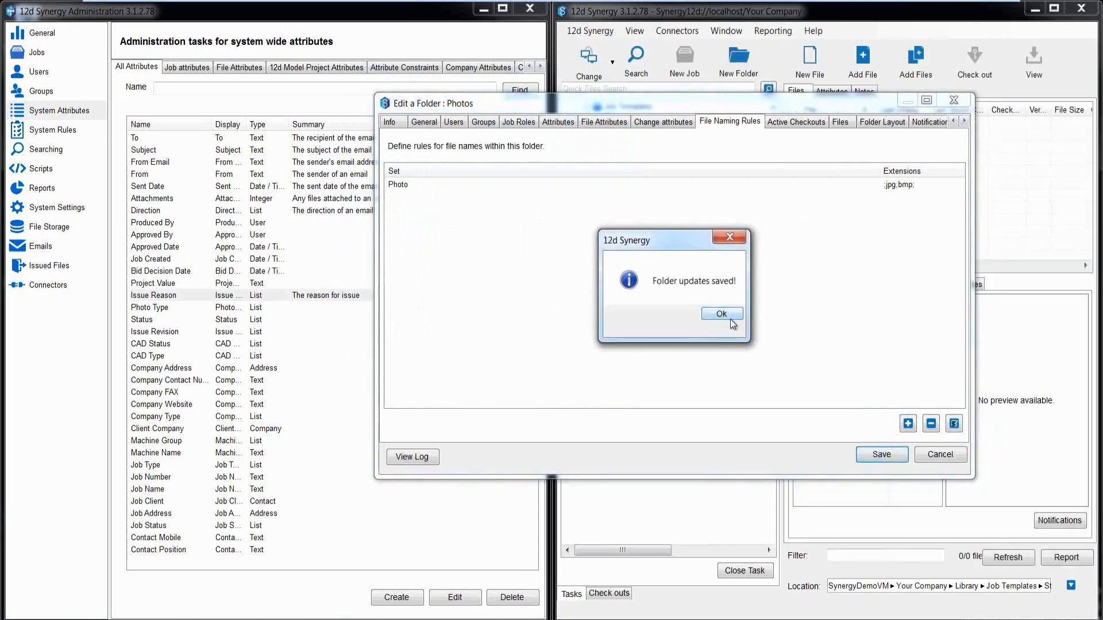
left_click(729, 317)
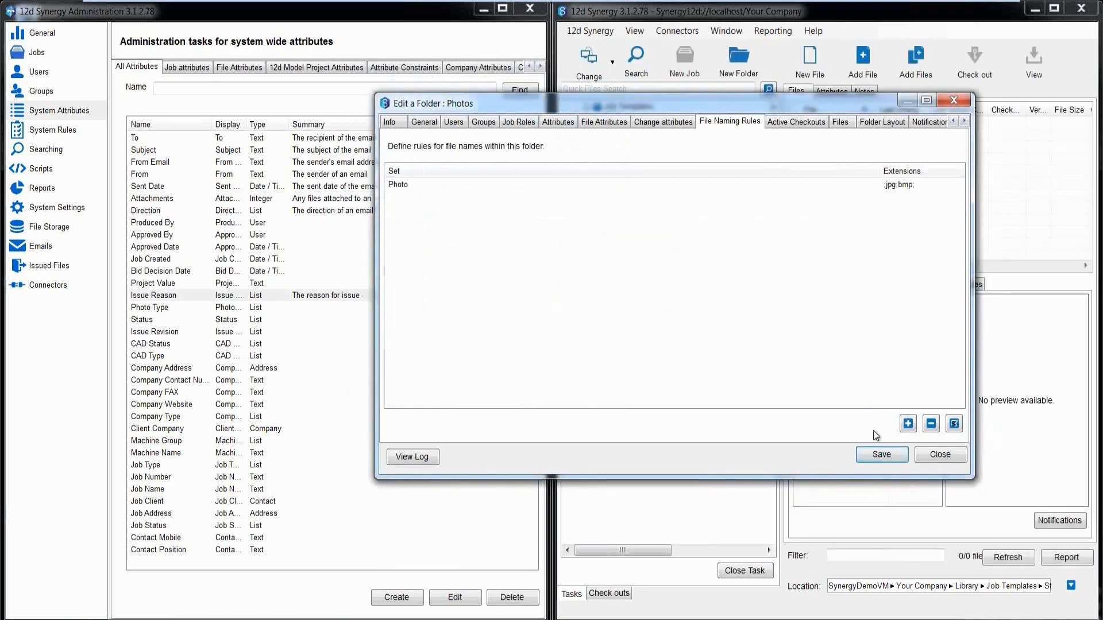
left_click(926, 454)
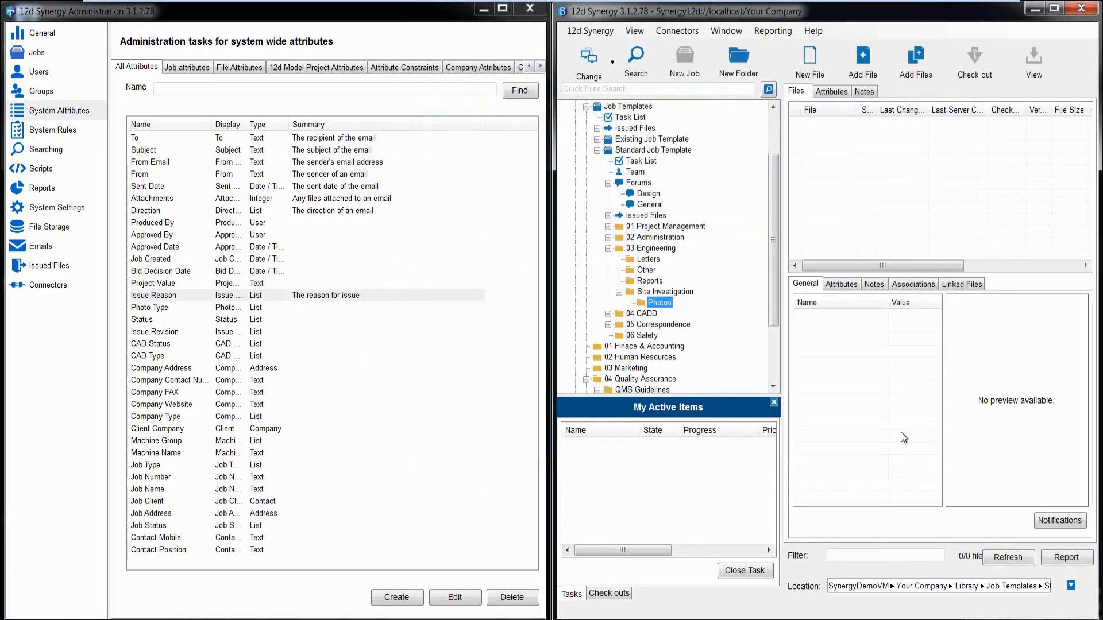
Step: Collapse the Standard Job Template, Job Templates and Library branches of the job tree
left_click(596, 151)
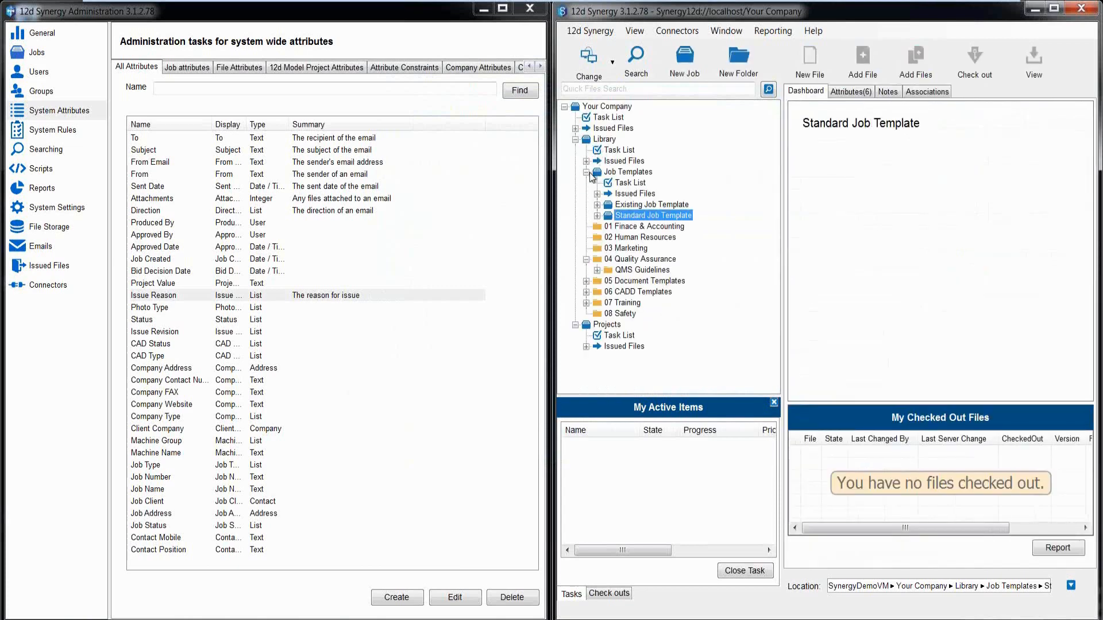
left_click(587, 173)
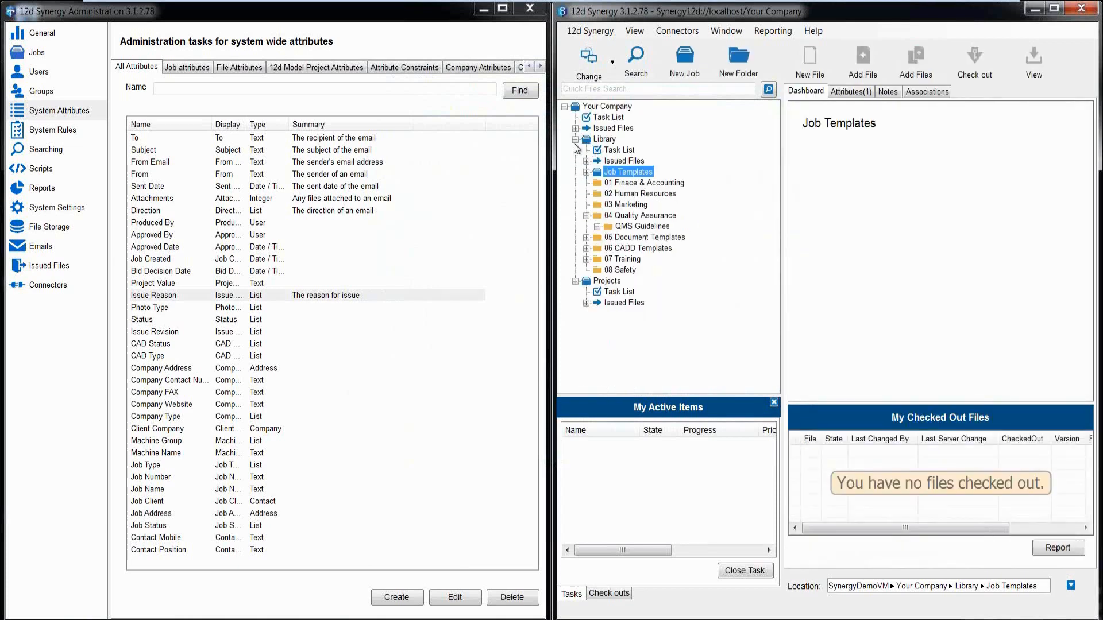
left_click(575, 140)
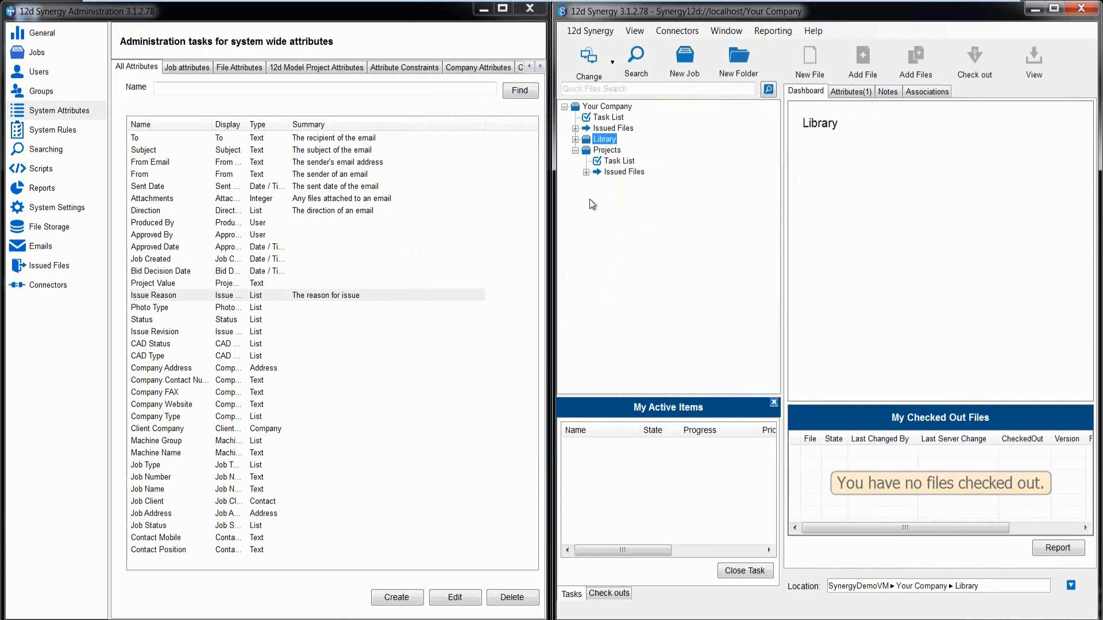
Step: Start a new job under Projects and set its required Job Type attribute to Standard Job
left_click(604, 150)
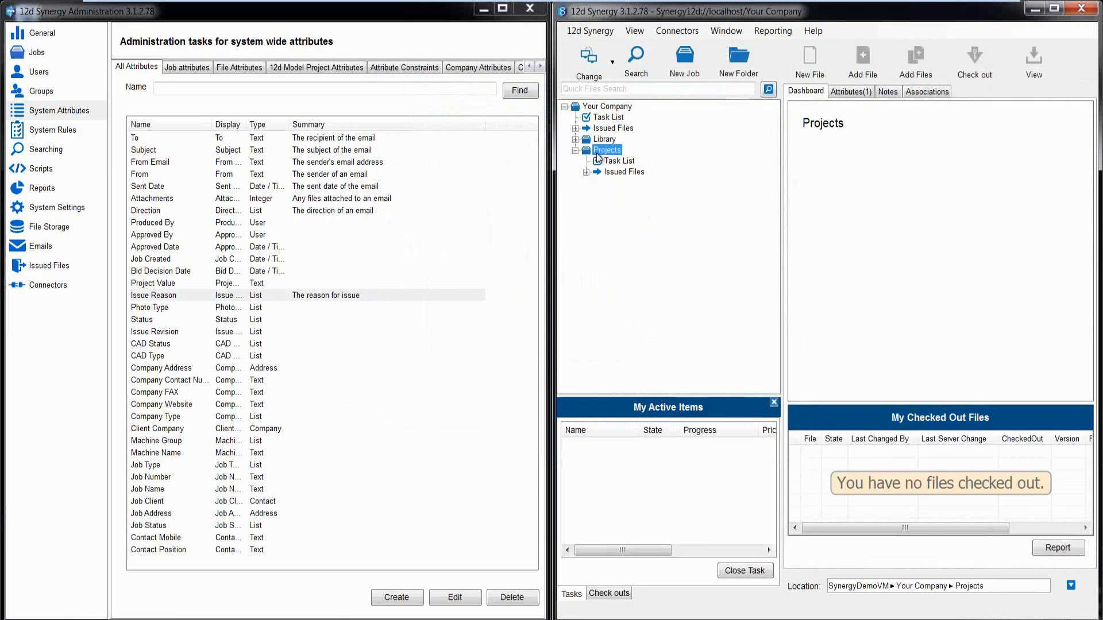
left_click(685, 67)
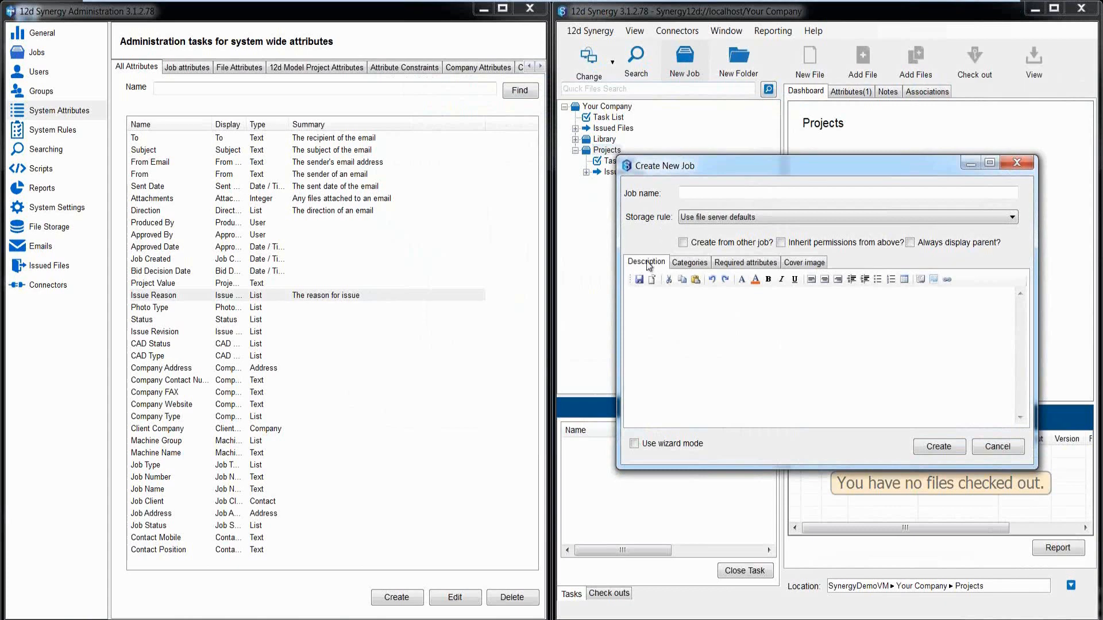
left_click(727, 263)
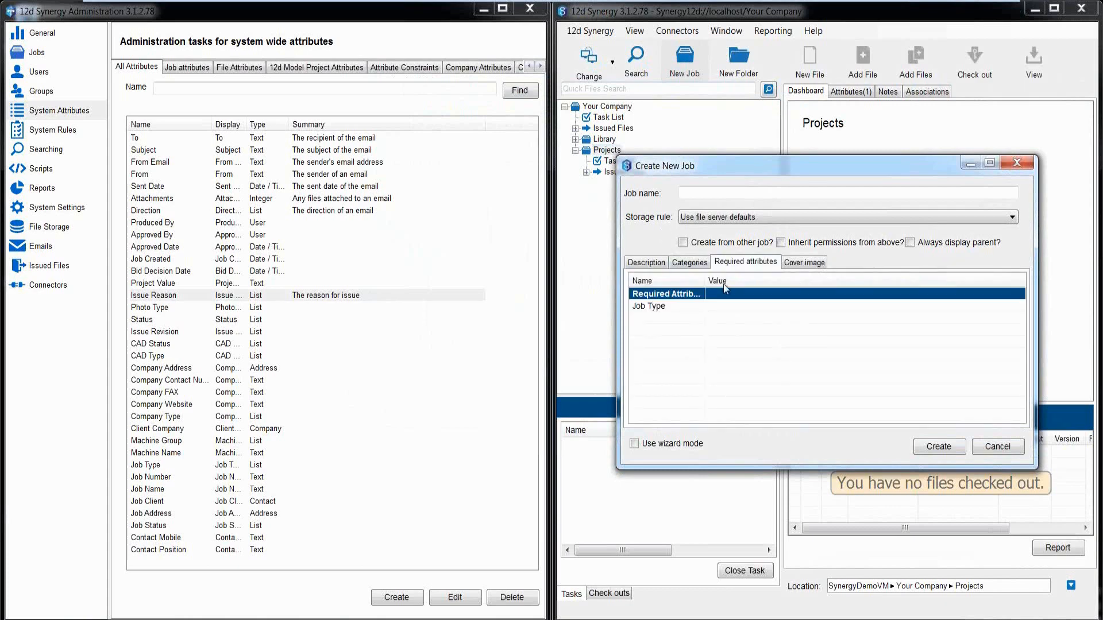
left_click(723, 305)
left_click(724, 332)
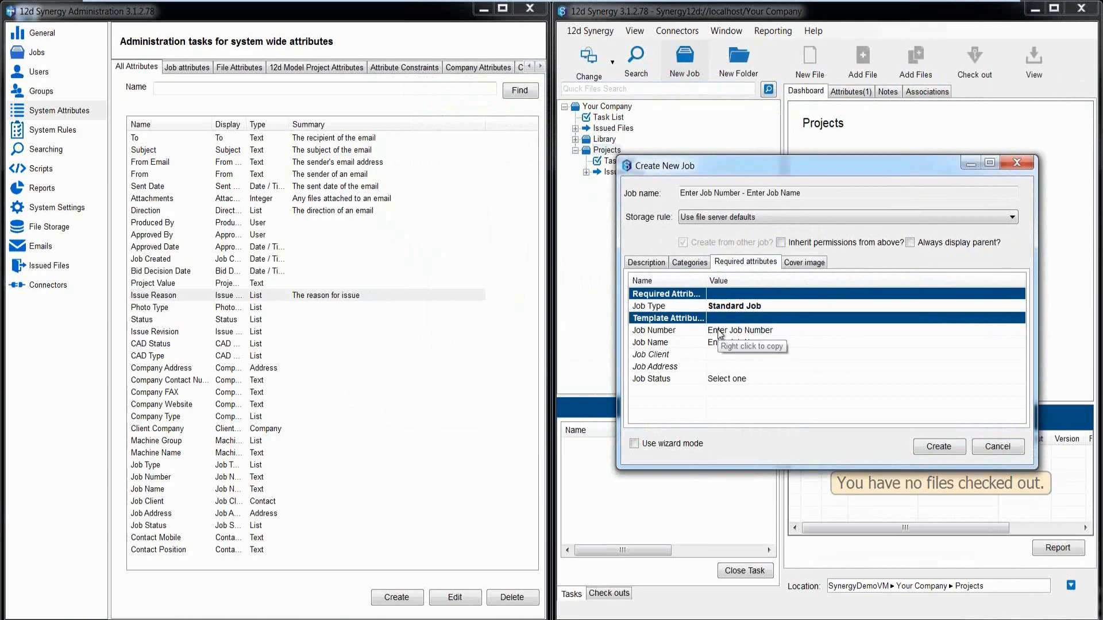
Step: Enter 0001 as the new job's Job Number and Croc Park as its Job Name
left_click(723, 332)
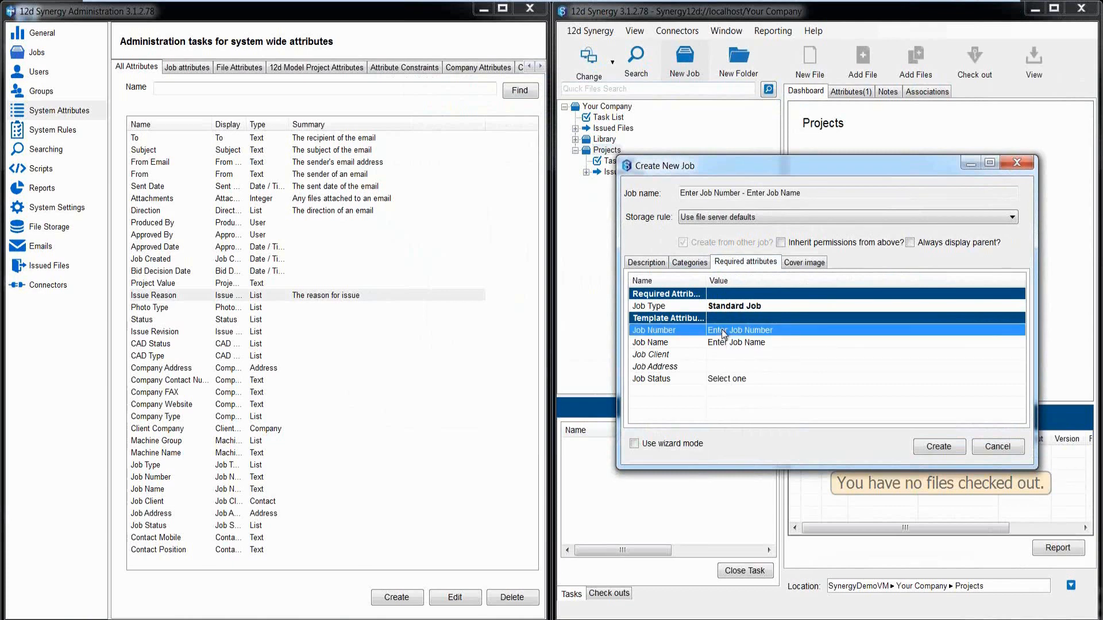
left_click(722, 330)
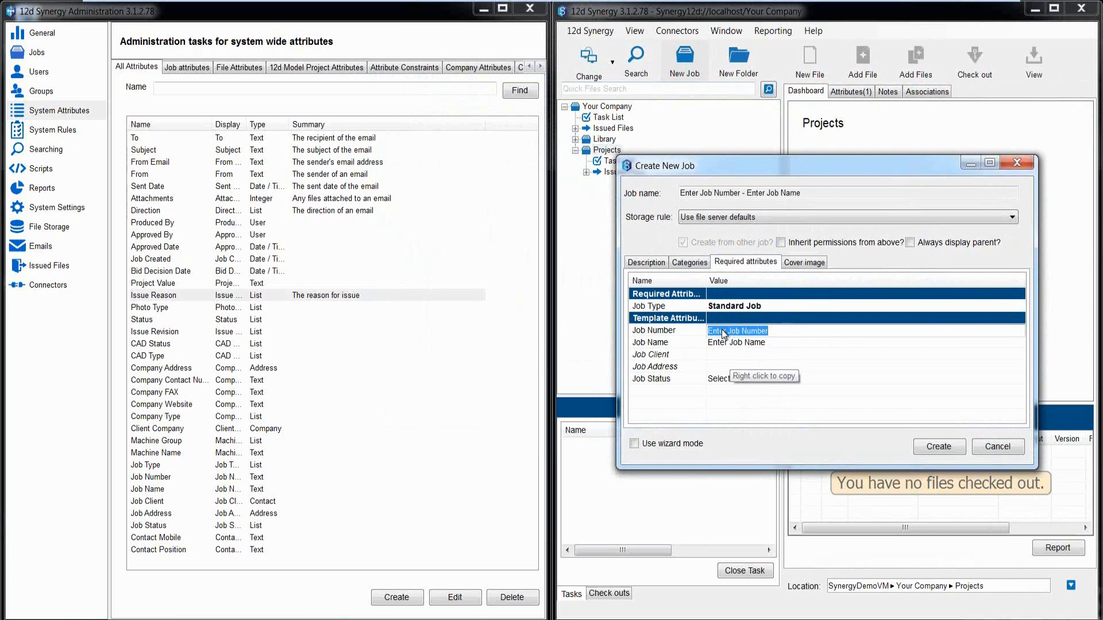
type("0001")
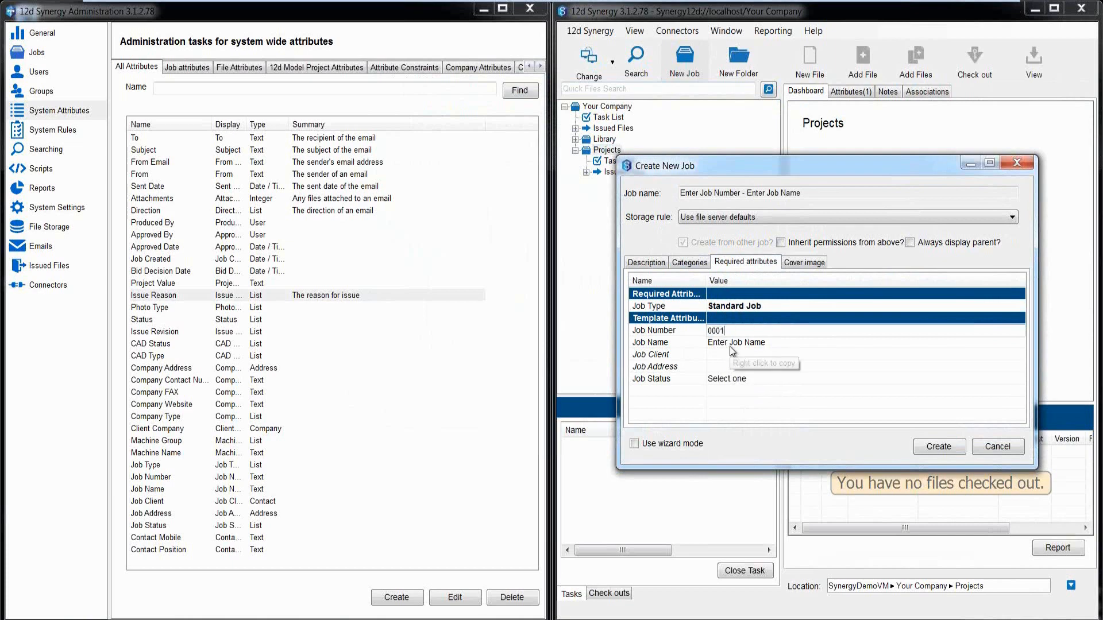
left_click(730, 345)
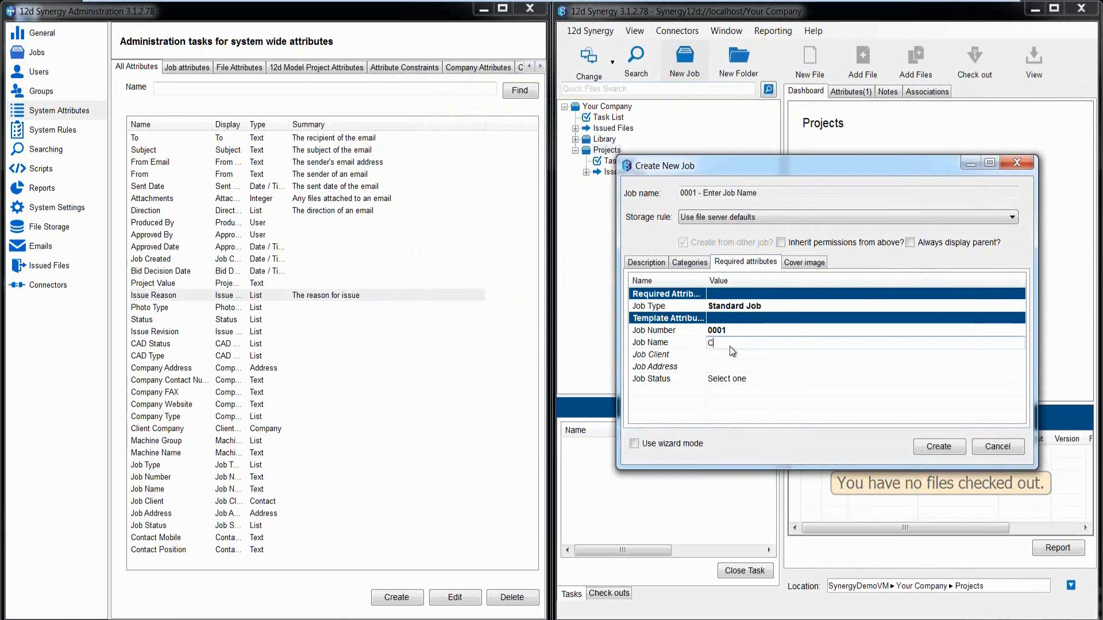
type("Croc Park")
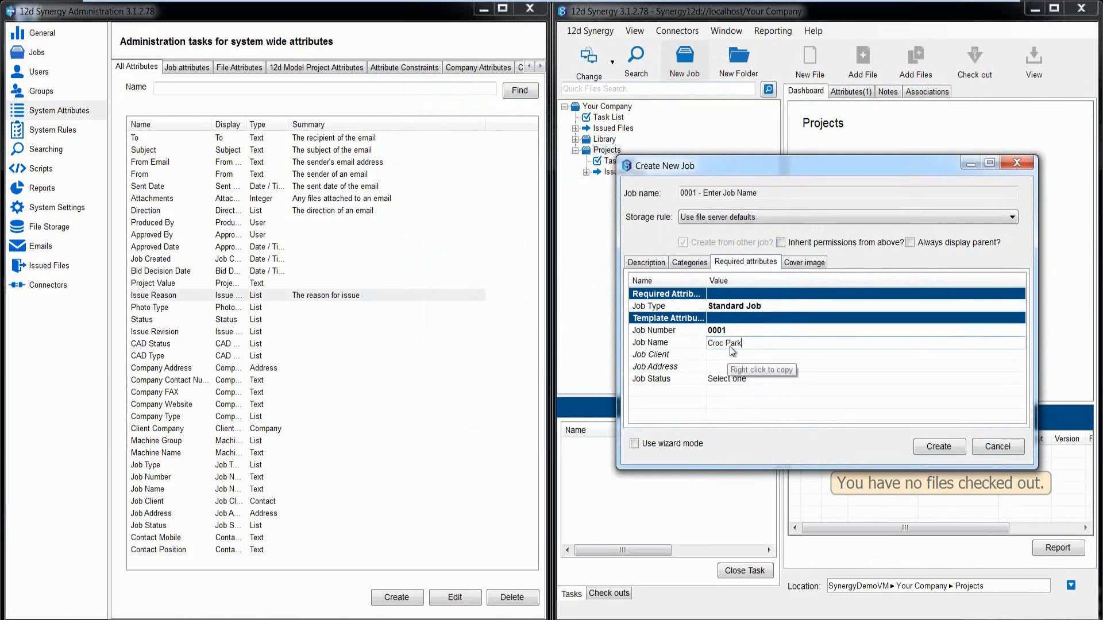
Step: Assign The Client contact as the new job's Job Client and set its Job Status to Detail Design
left_click(712, 355)
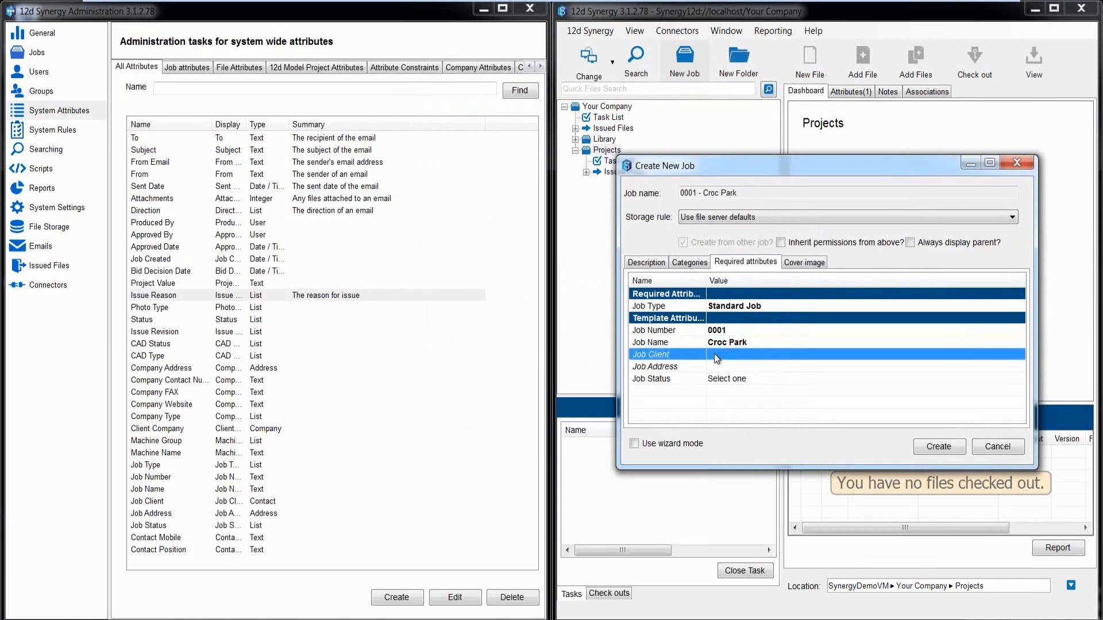
left_click(909, 457)
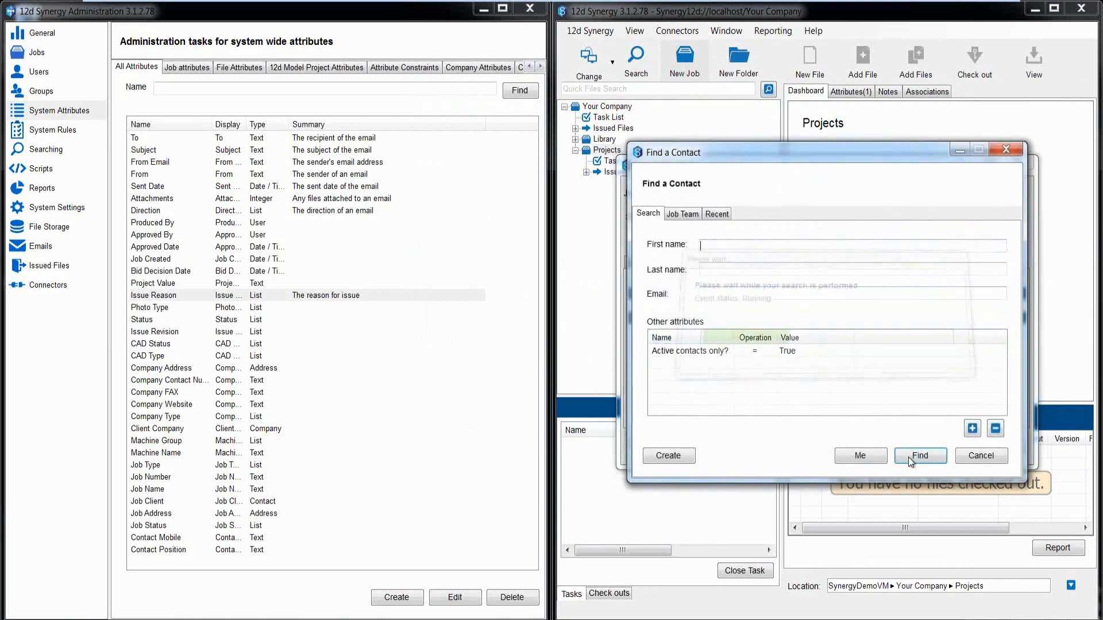
left_click(650, 212)
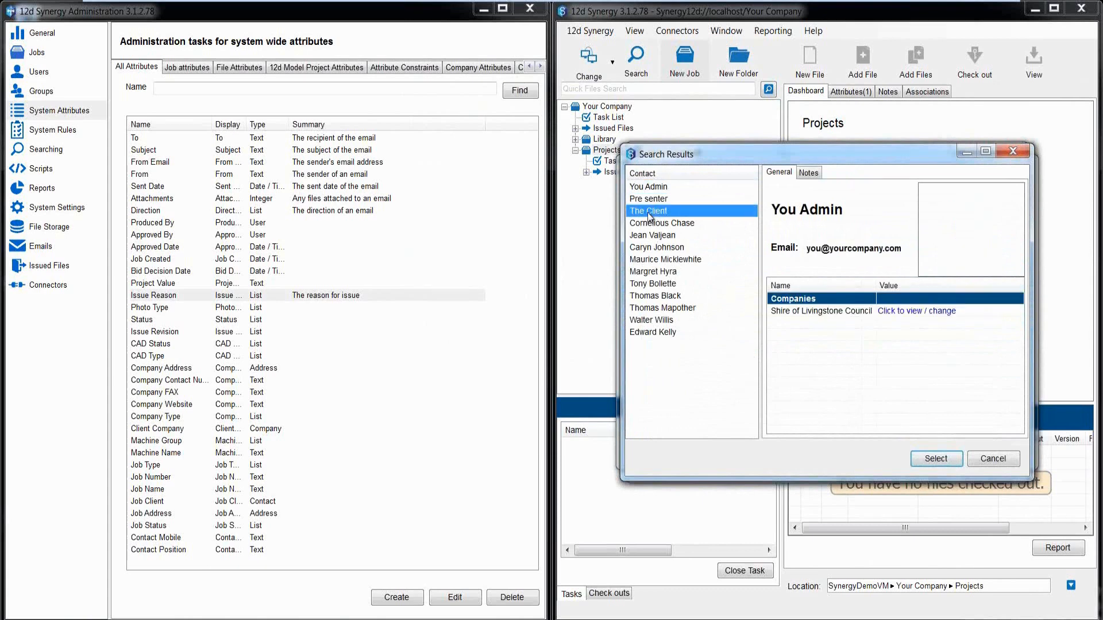
left_click(923, 458)
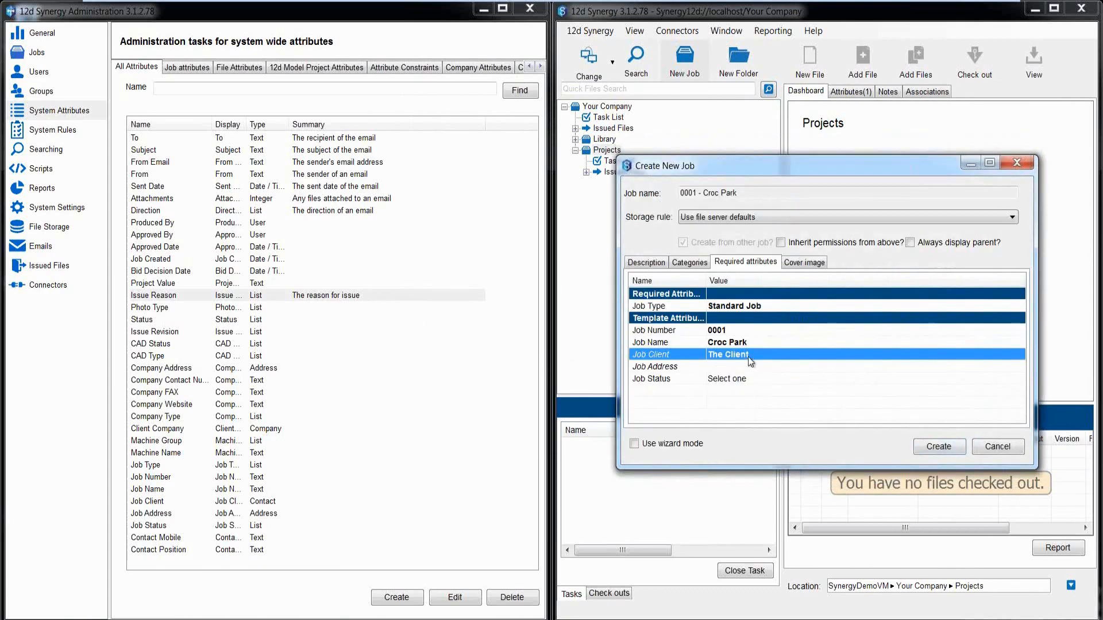
left_click(722, 381)
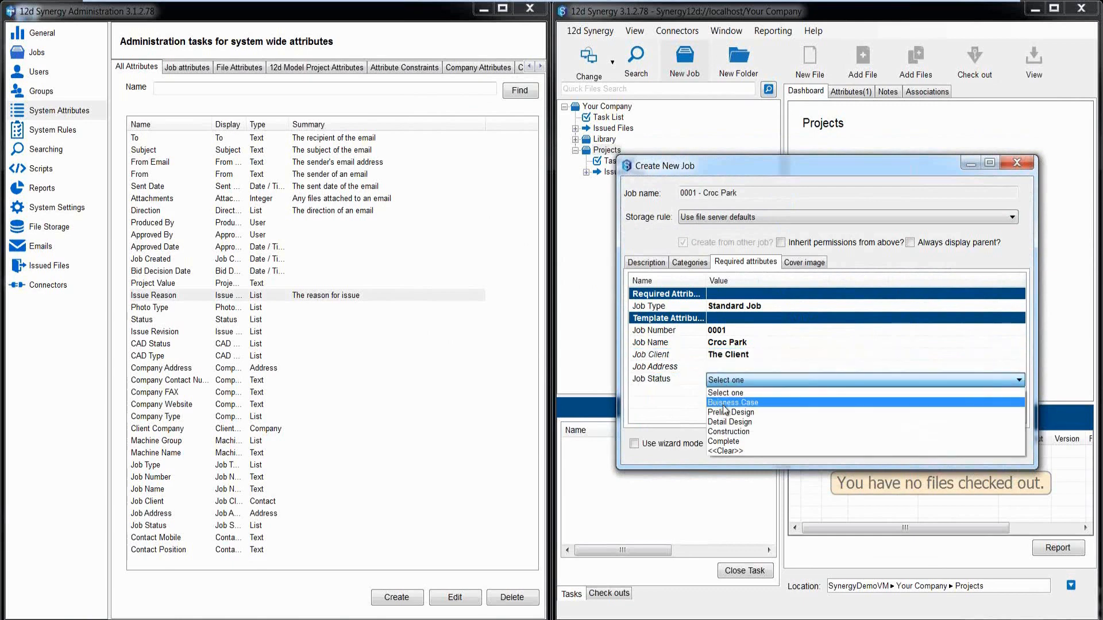
left_click(723, 422)
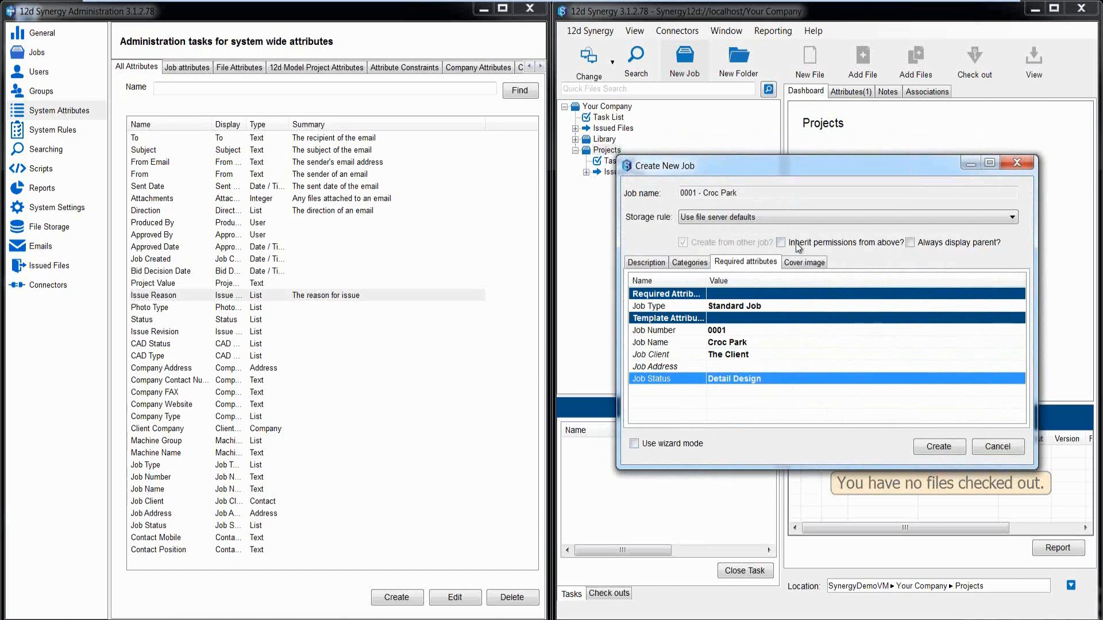
Step: Enable Always display parent for the new job and enter the description "Road from here to there"
left_click(910, 243)
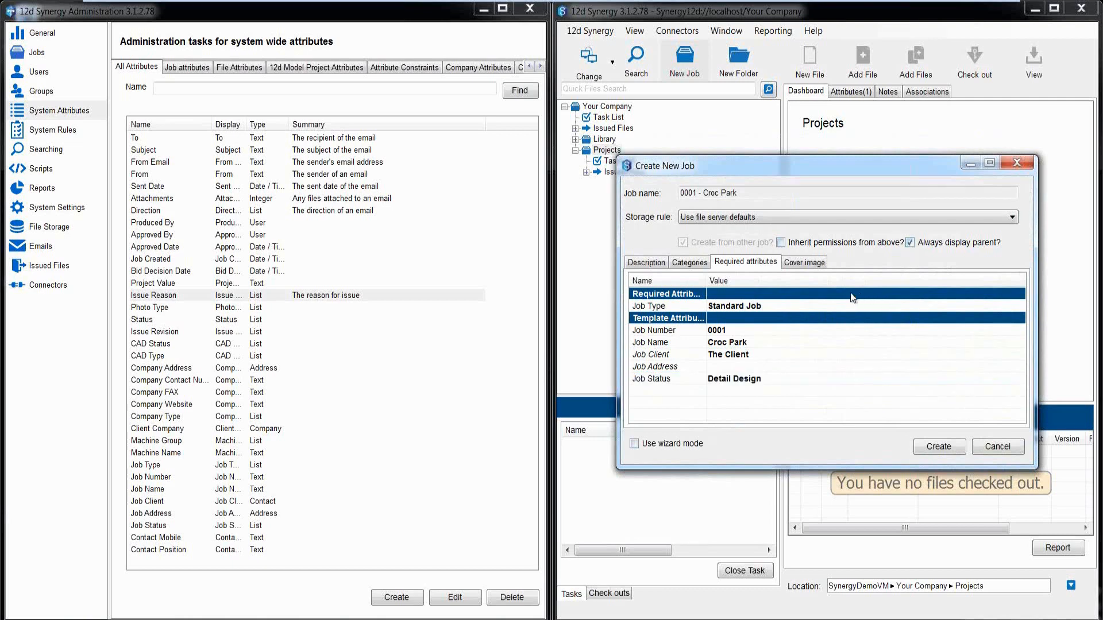
left_click(646, 263)
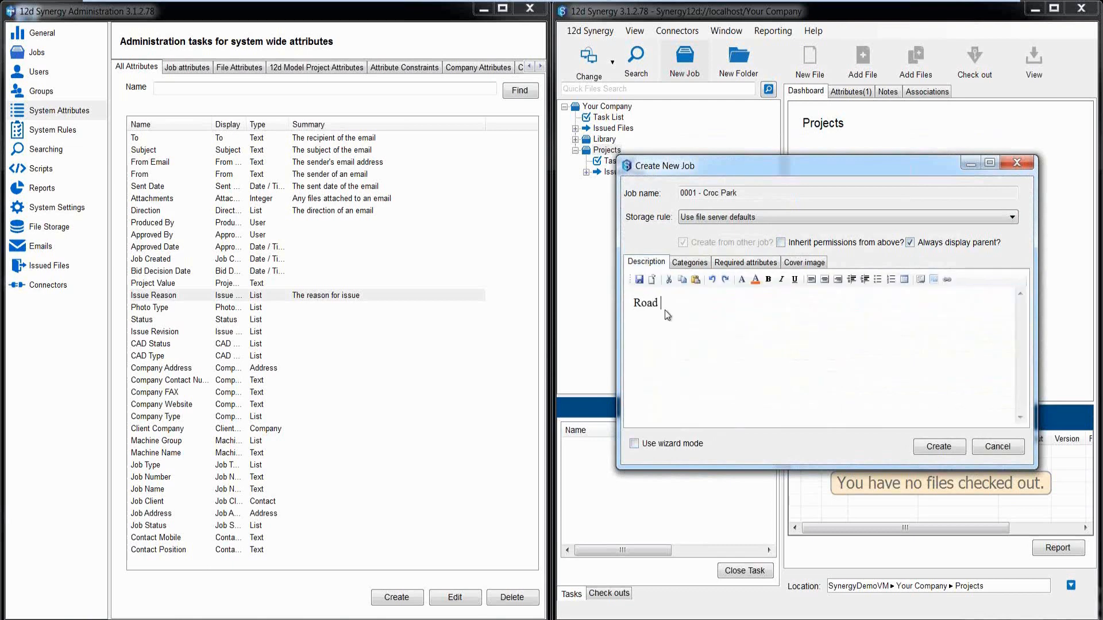
type("Road from here to there")
Step: Set the new job's cover image to the file Croc_HWY.jpg from C:\12dSynergy\Training\Administrator on disk
left_click(795, 264)
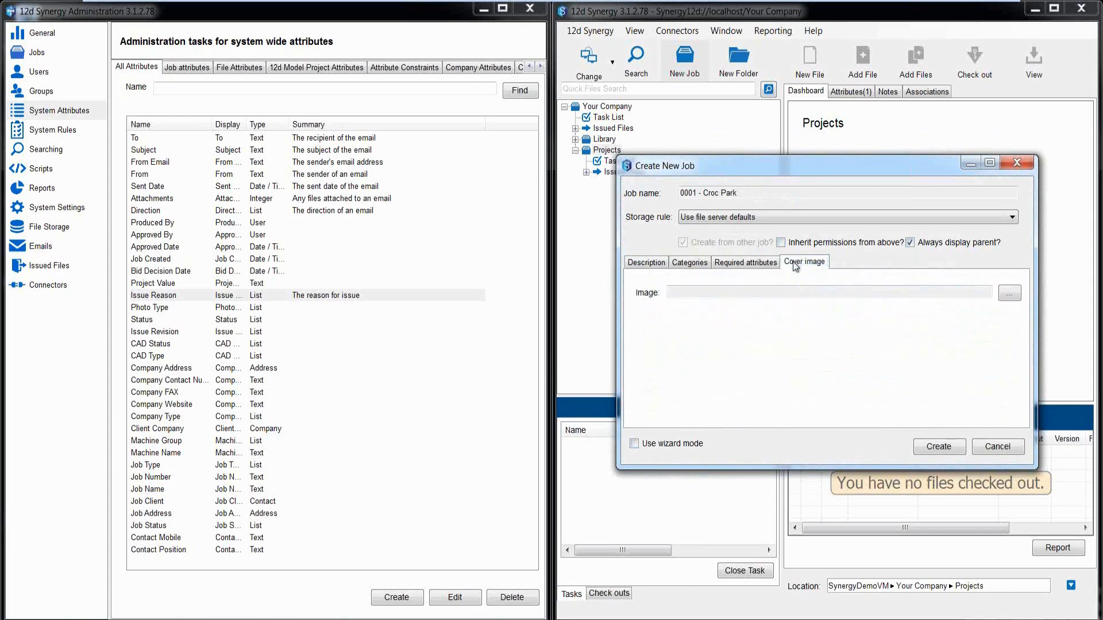
left_click(1002, 294)
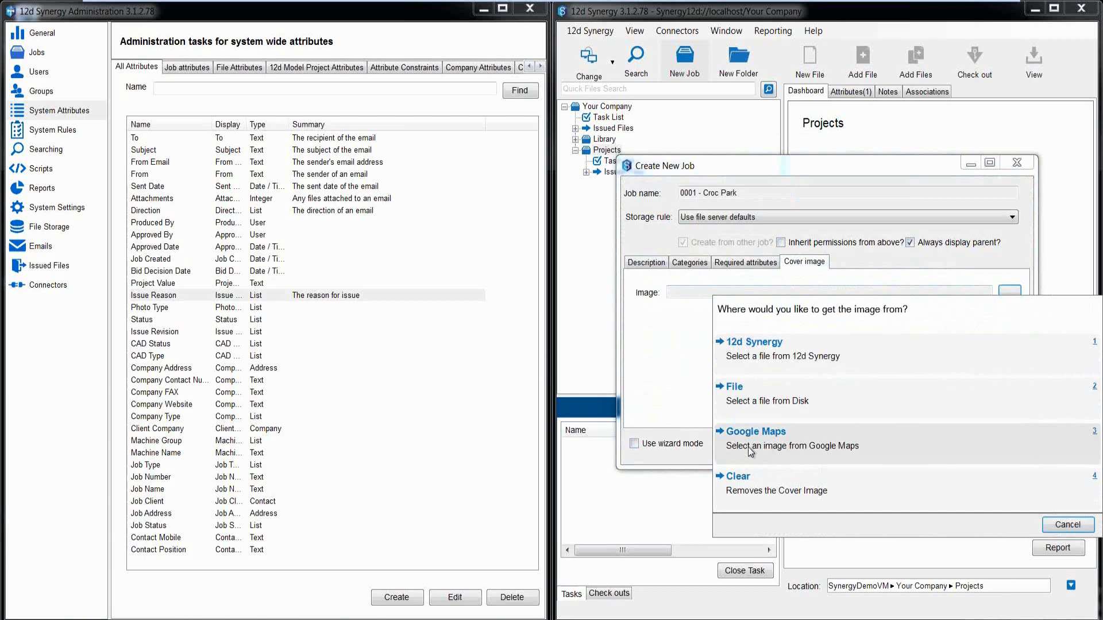
left_click(740, 401)
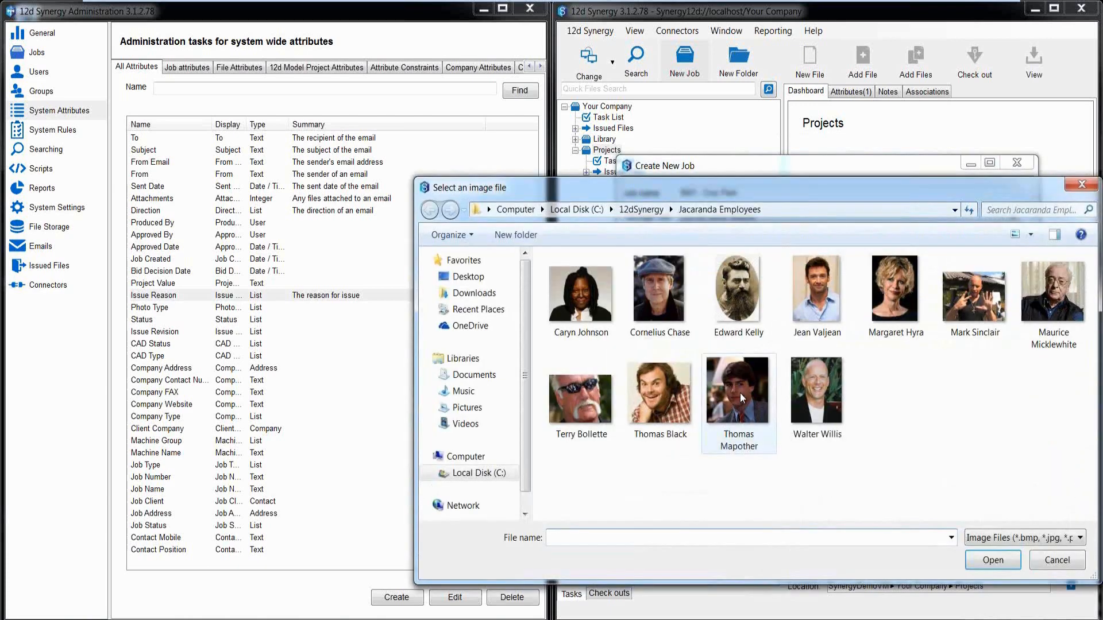
left_click(642, 210)
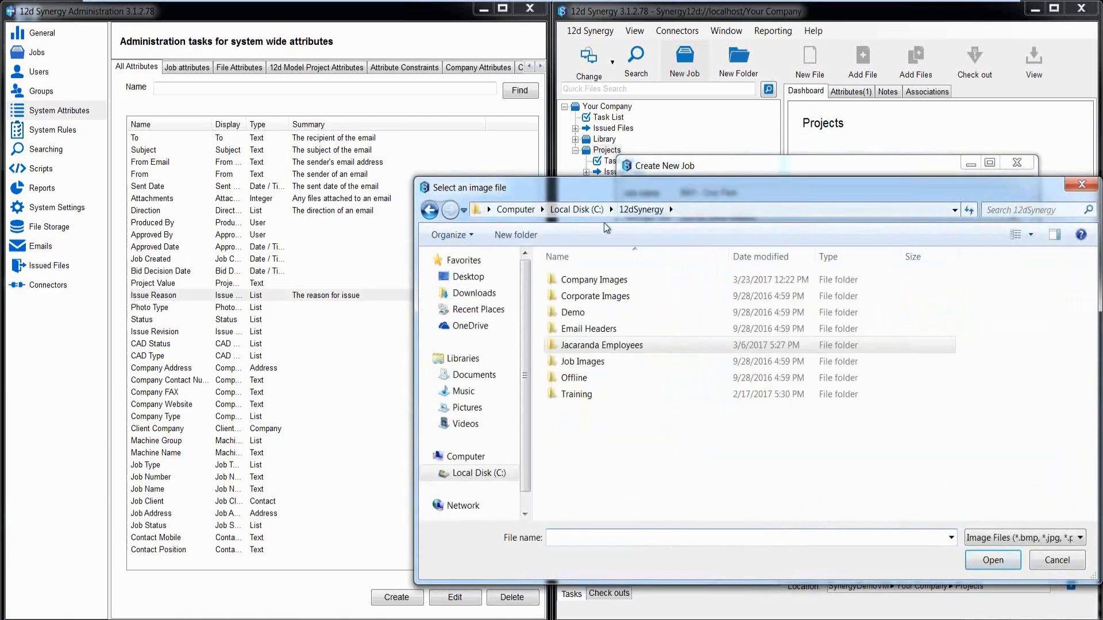
left_click(585, 212)
double_click(586, 305)
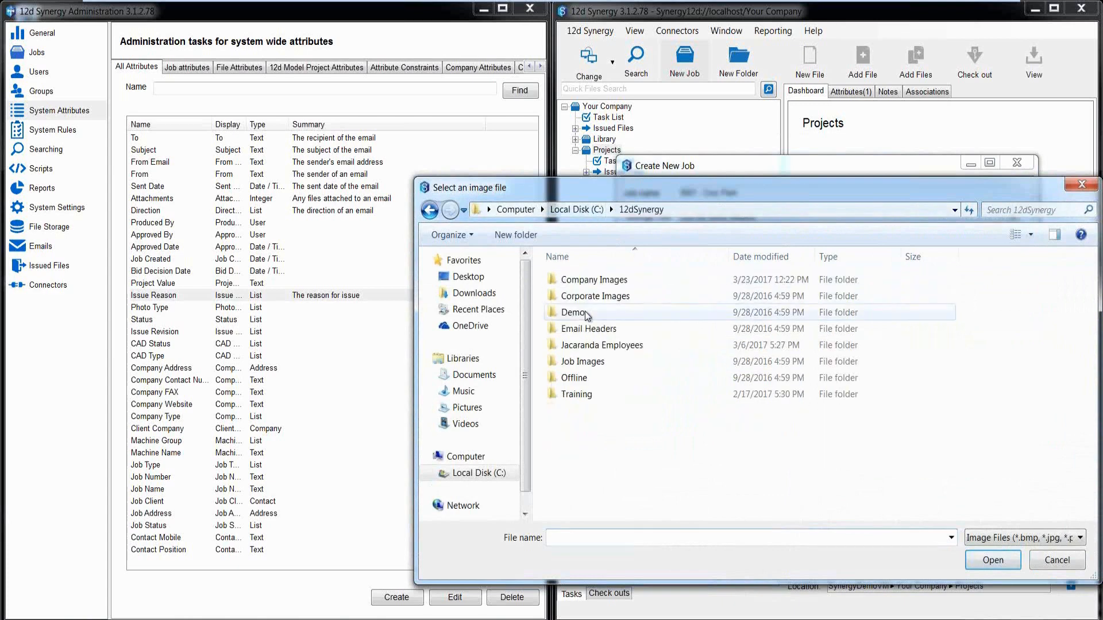
double_click(577, 395)
double_click(580, 296)
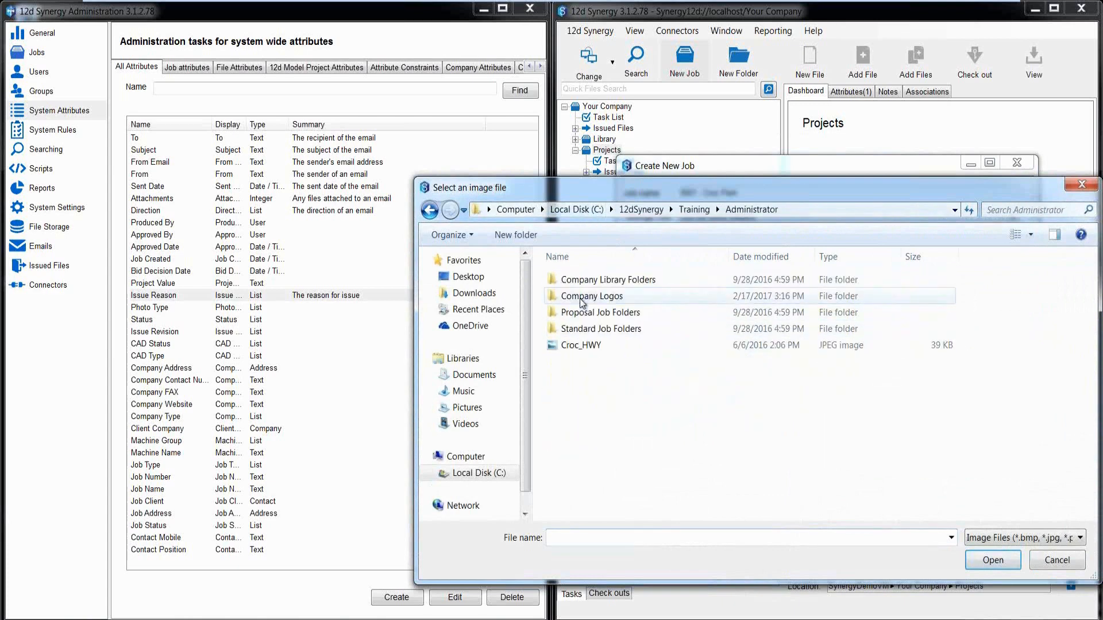
left_click(584, 345)
left_click(1000, 566)
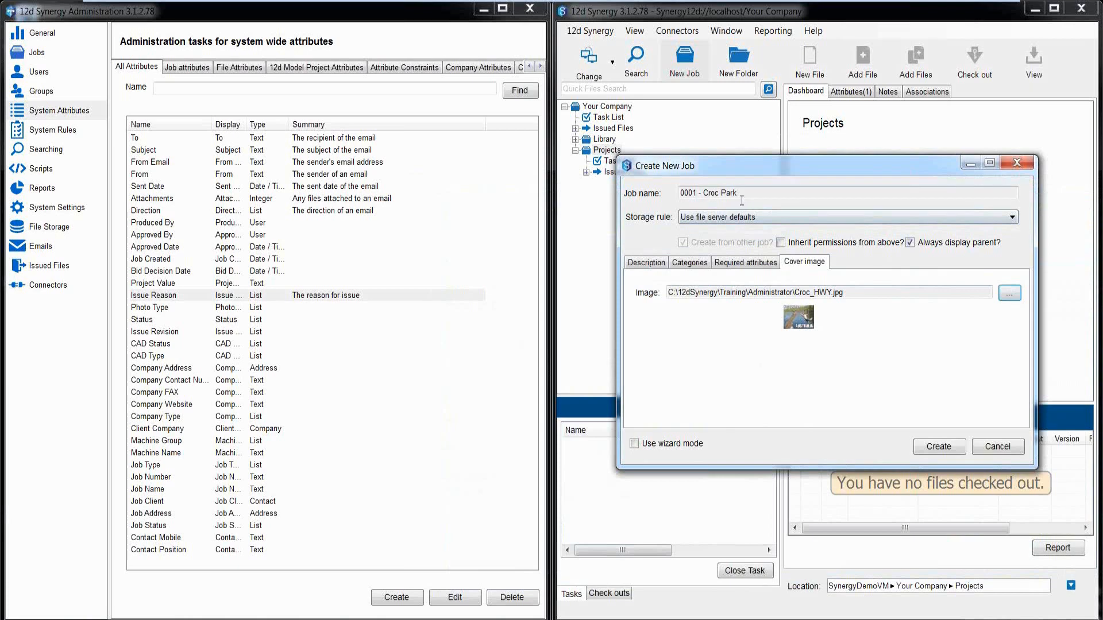
Step: Check the job name and required attributes, create the job, and close its editor without further changes
left_click_drag(742, 201, 650, 280)
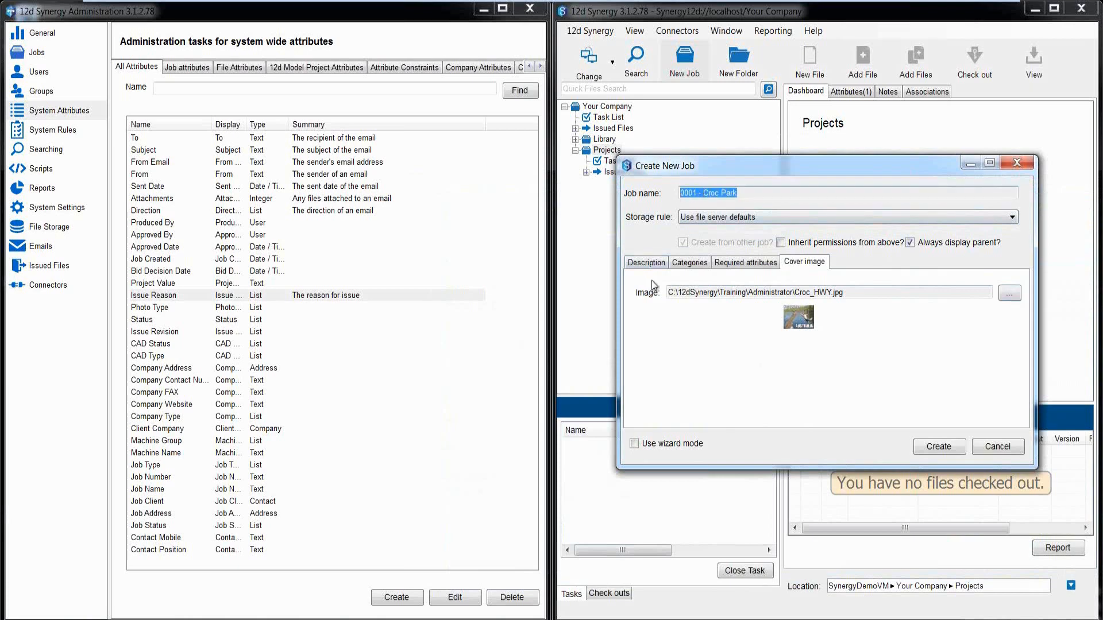
left_click(729, 263)
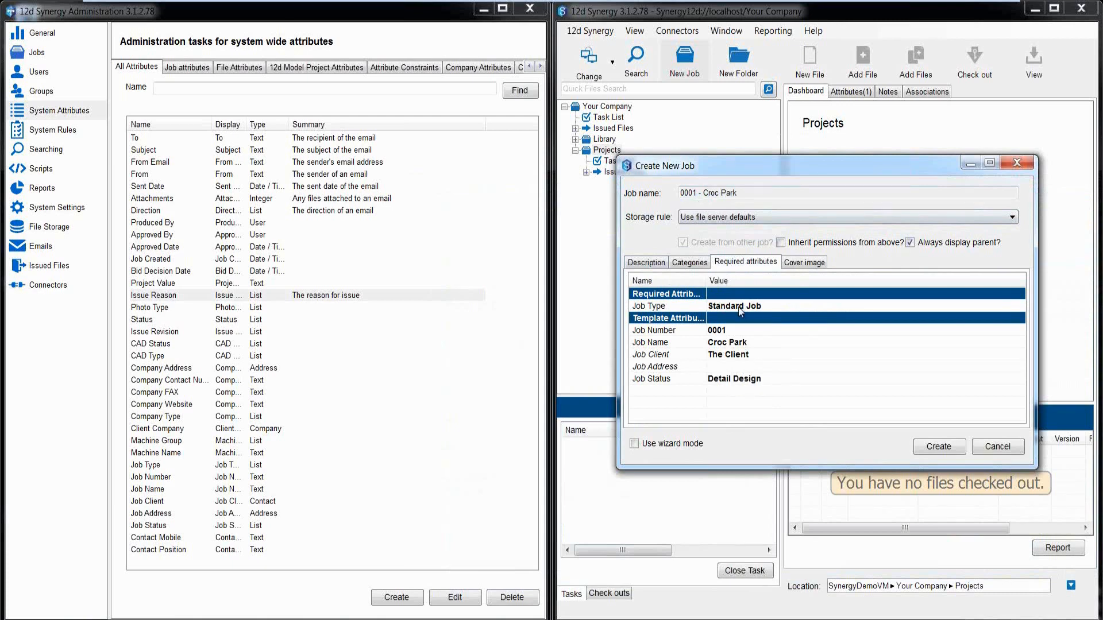
left_click(940, 446)
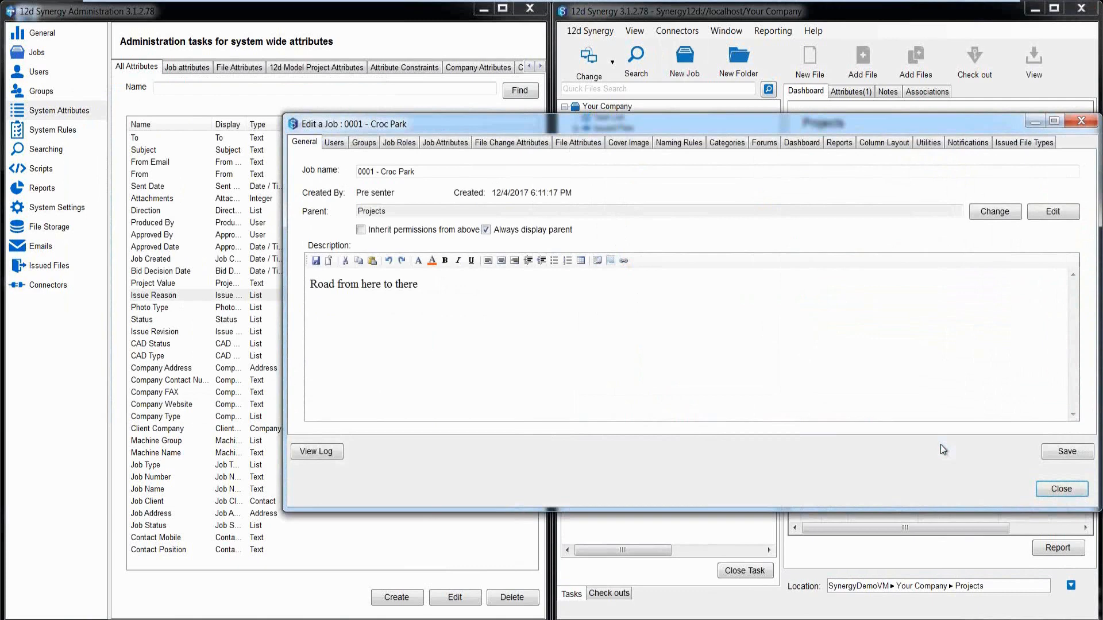
left_click(1046, 490)
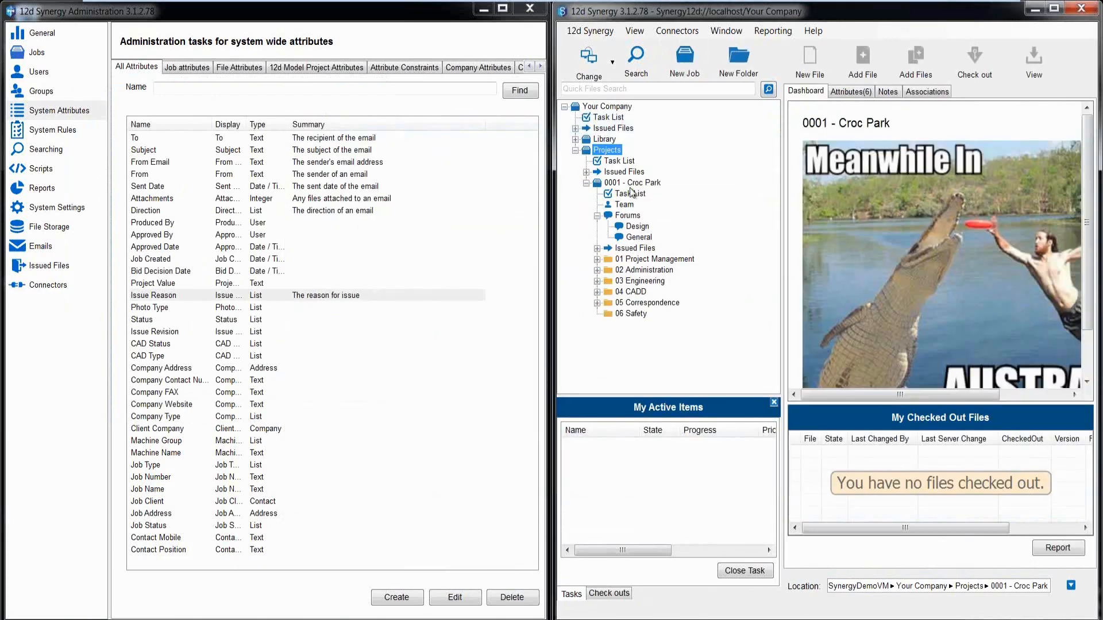
Step: Examine the 0001 - Croc Park job's dashboard, team roles, Design forum and issued files sections
left_click(635, 183)
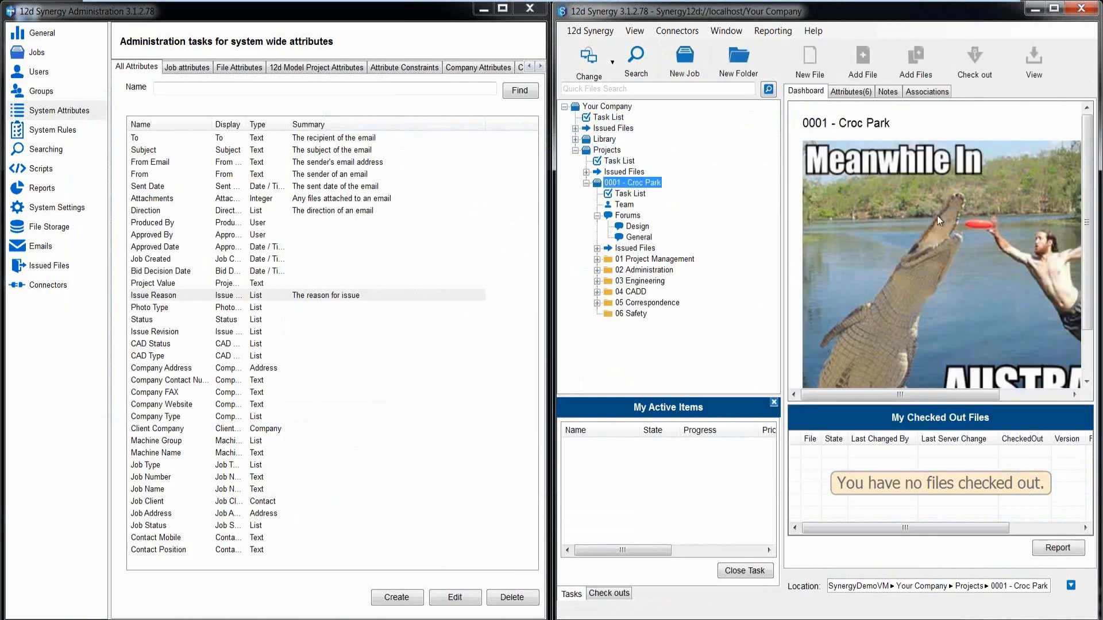
left_click(625, 205)
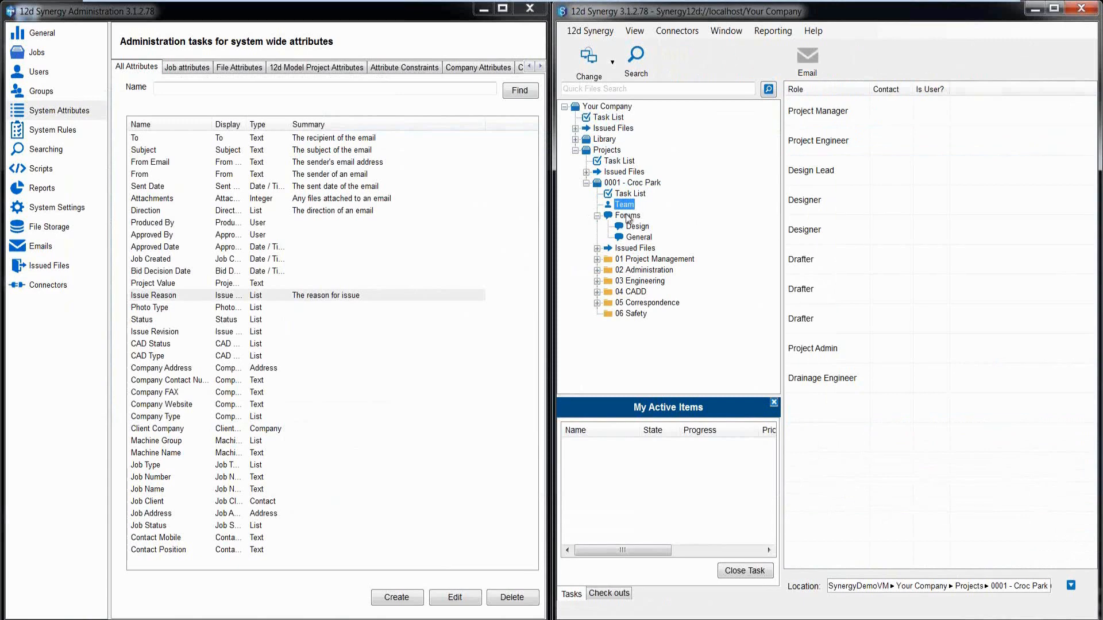
left_click(629, 226)
left_click(629, 248)
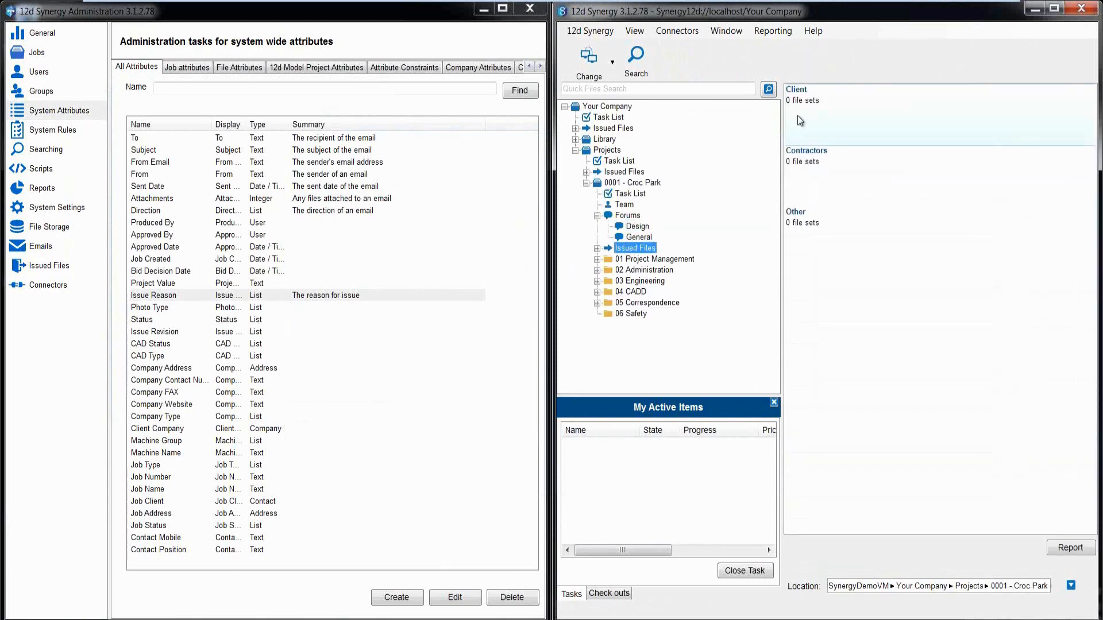